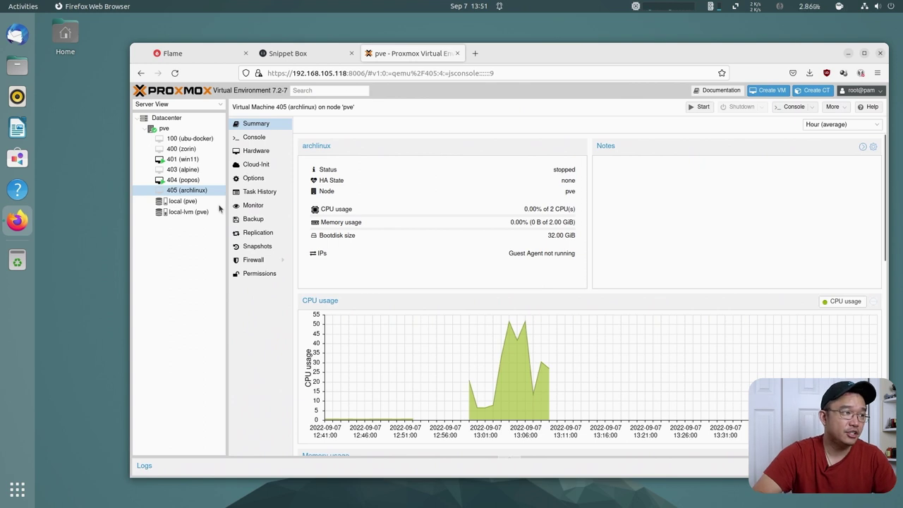
Open the Arch Linux 2022.09.03 Downloads page in a new tab and scroll to its mirrors
left_click(471, 58)
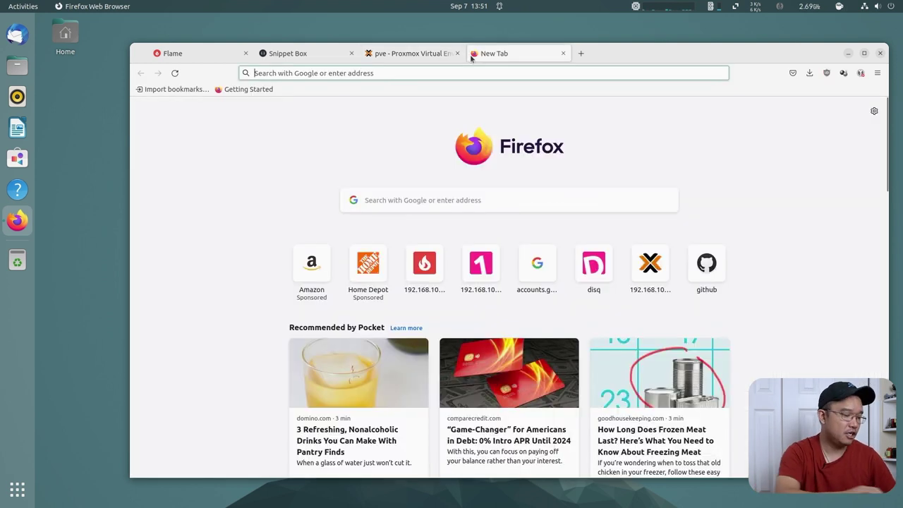
type("archlinux")
key("Return")
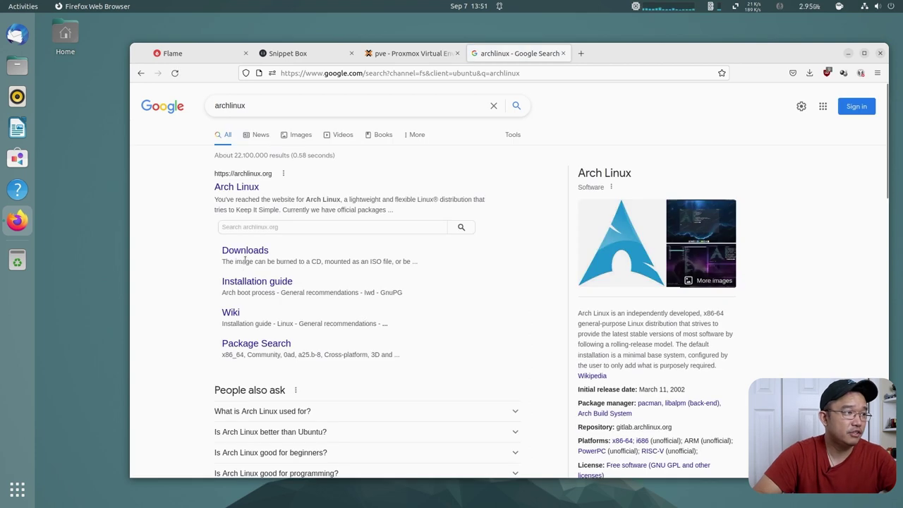
left_click(244, 257)
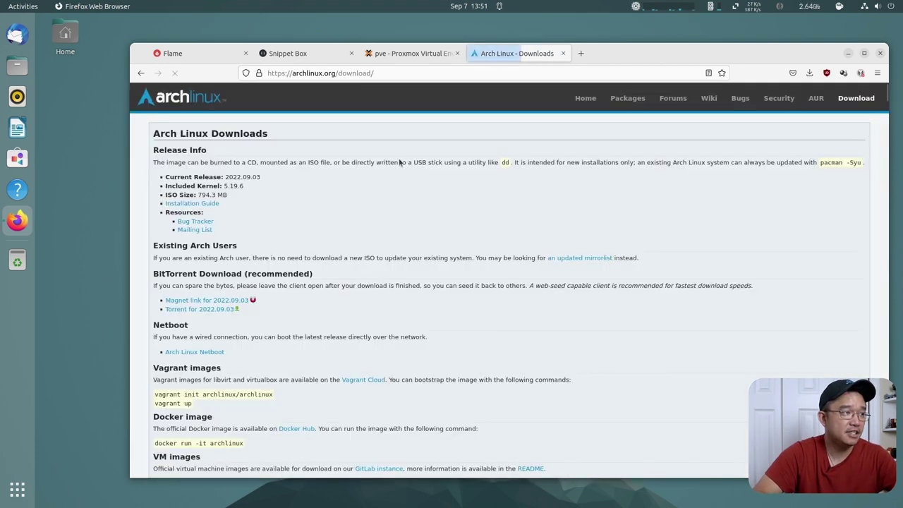
scroll(237, 319, "down", 4)
scroll(237, 319, "down", 3)
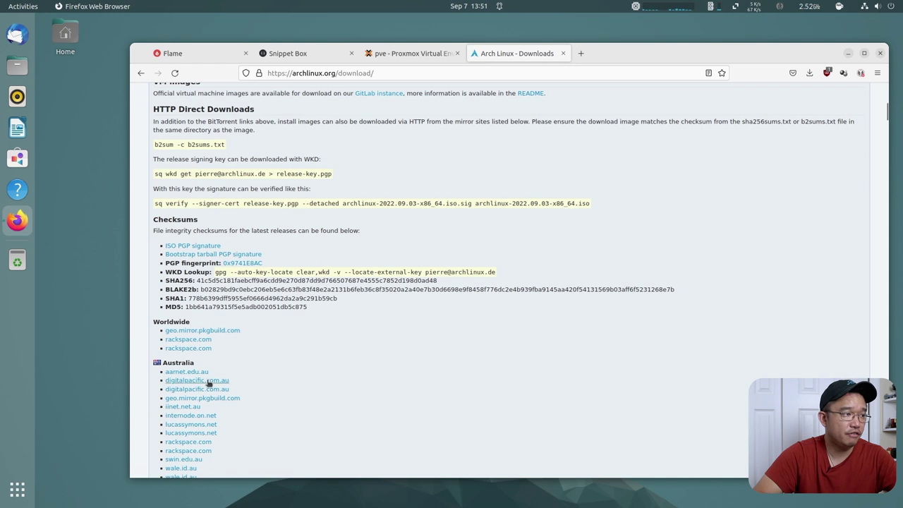
scroll(207, 381, "down", 4)
left_click(409, 54)
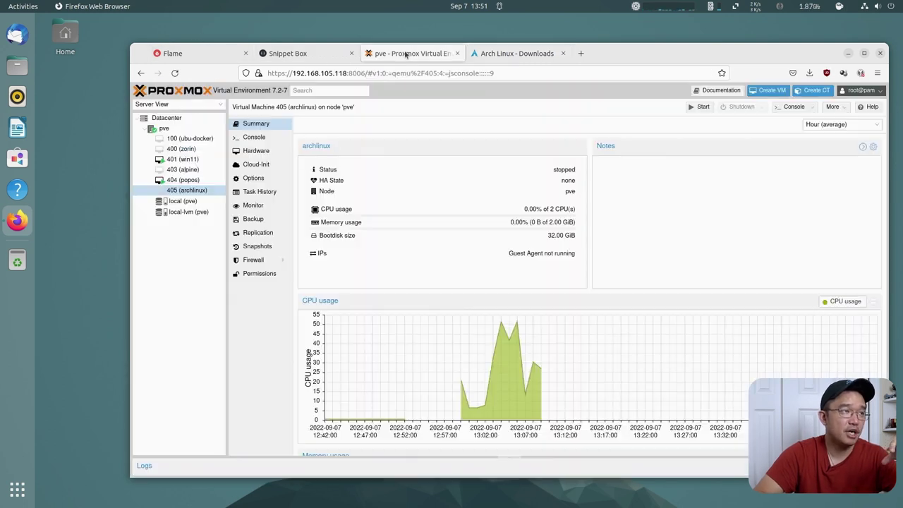
Review the 'arch linux install' snippet's command sequence, from fdisk partitioning through shutdown now
left_click(279, 54)
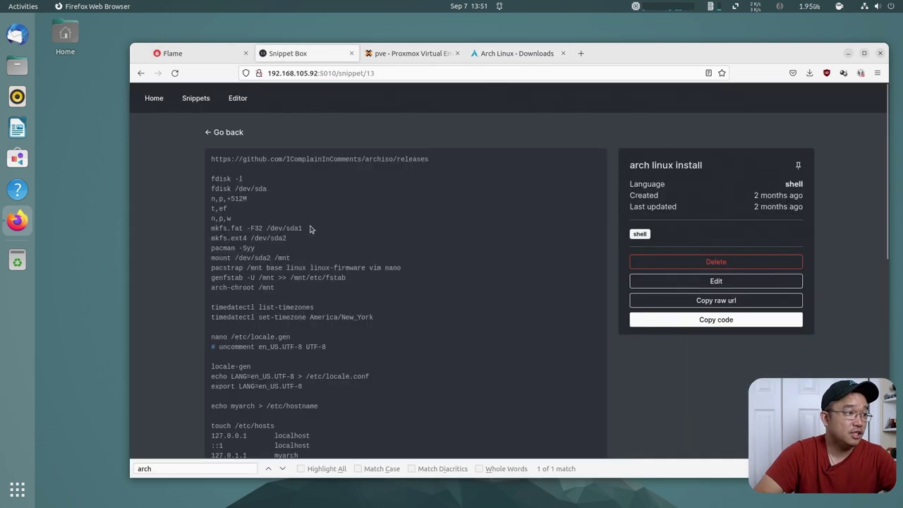
scroll(310, 229, "down", 5)
scroll(311, 230, "down", 3)
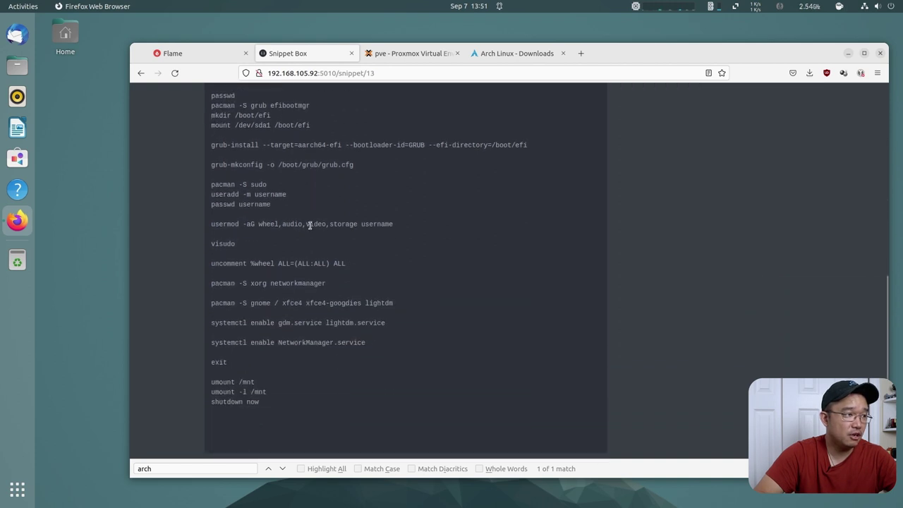
scroll(311, 229, "up", 5)
scroll(310, 229, "down", 5)
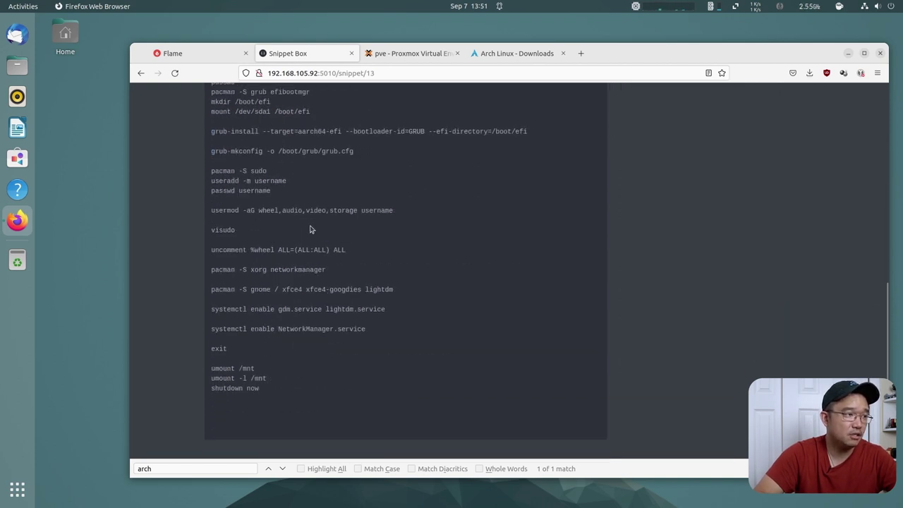
scroll(311, 229, "up", 3)
scroll(310, 229, "up", 3)
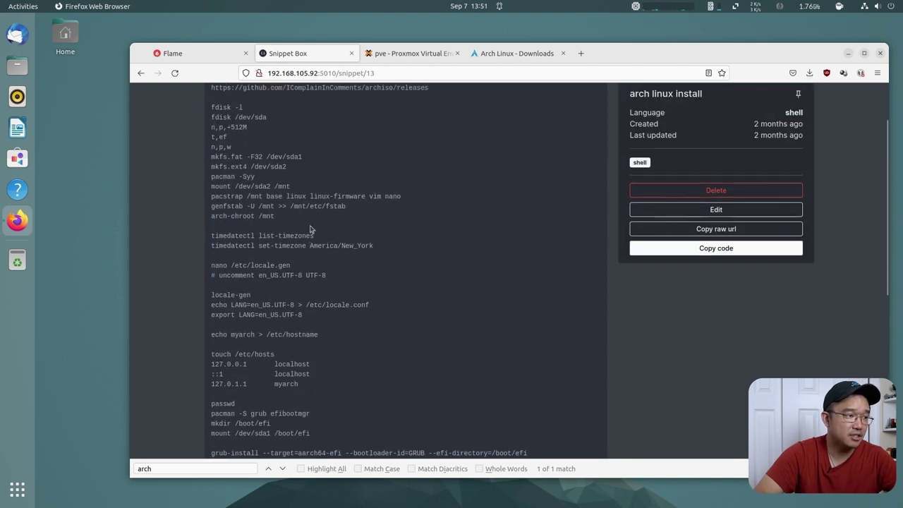
scroll(310, 229, "down", 4)
scroll(310, 229, "down", 3)
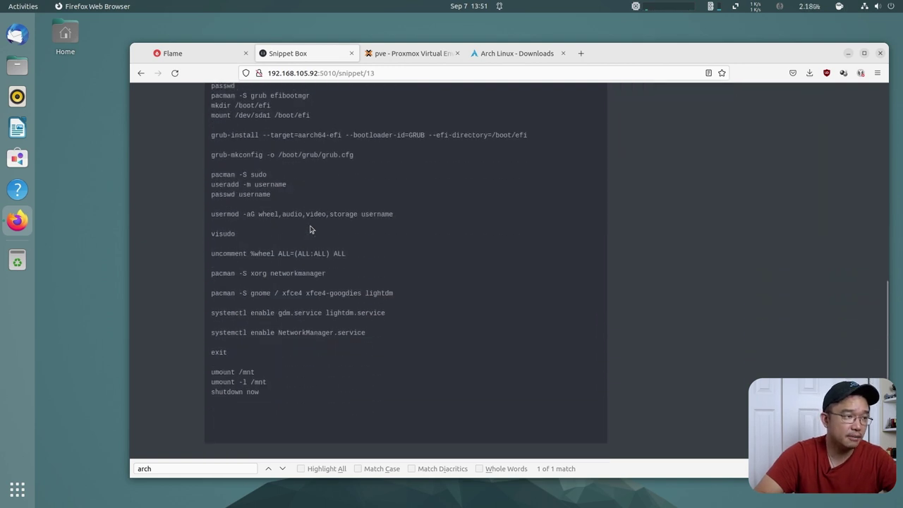
scroll(310, 229, "up", 8)
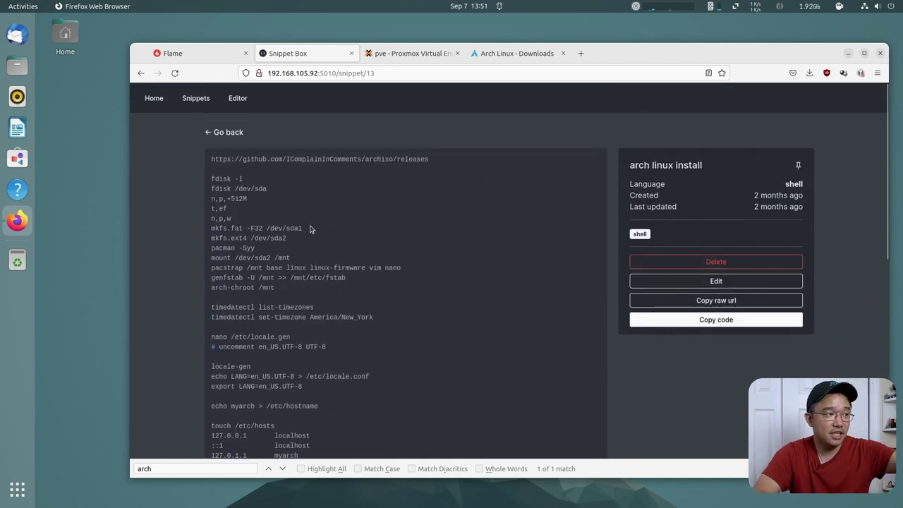
scroll(311, 230, "down", 8)
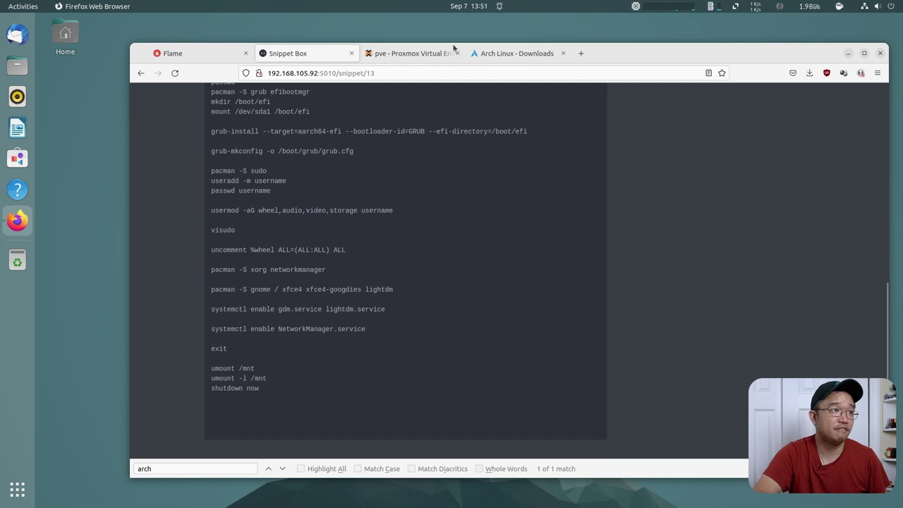
Start VM 405 at the Arch boot menu and open its console via SPICE in Remote Viewer
left_click(422, 54)
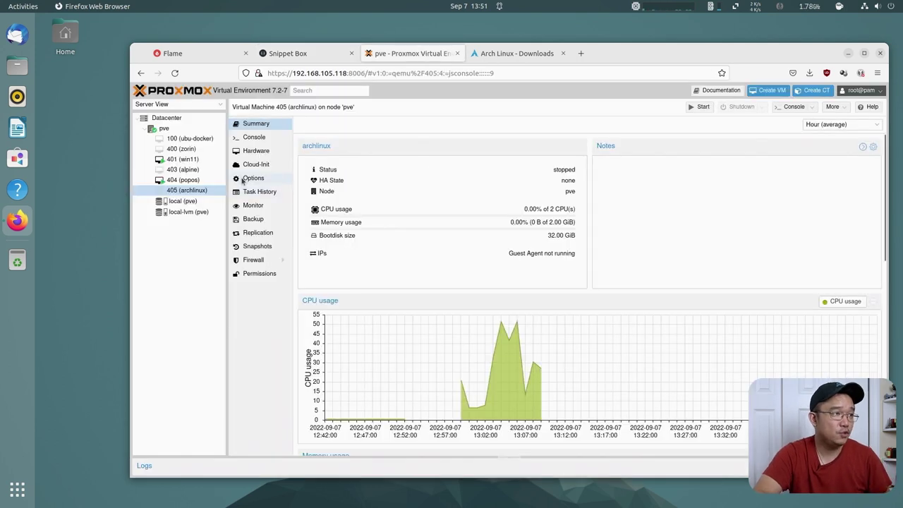
left_click(255, 137)
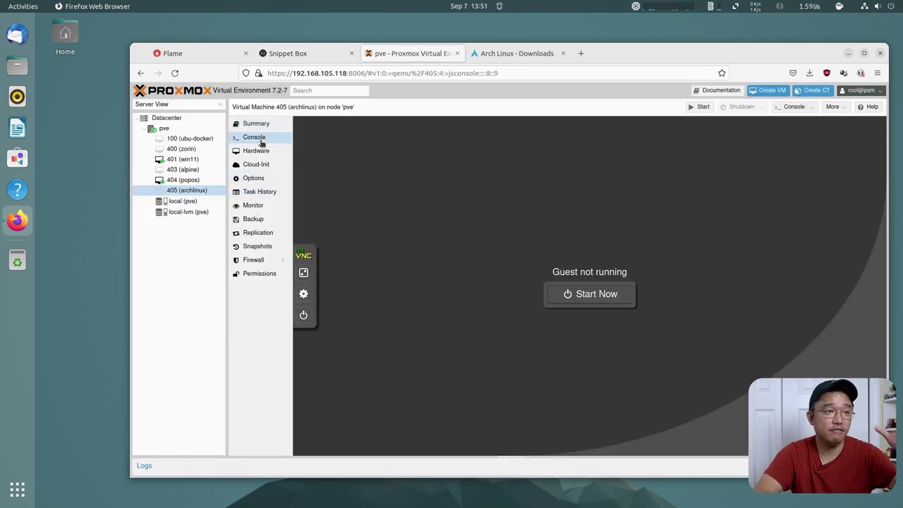
left_click(586, 290)
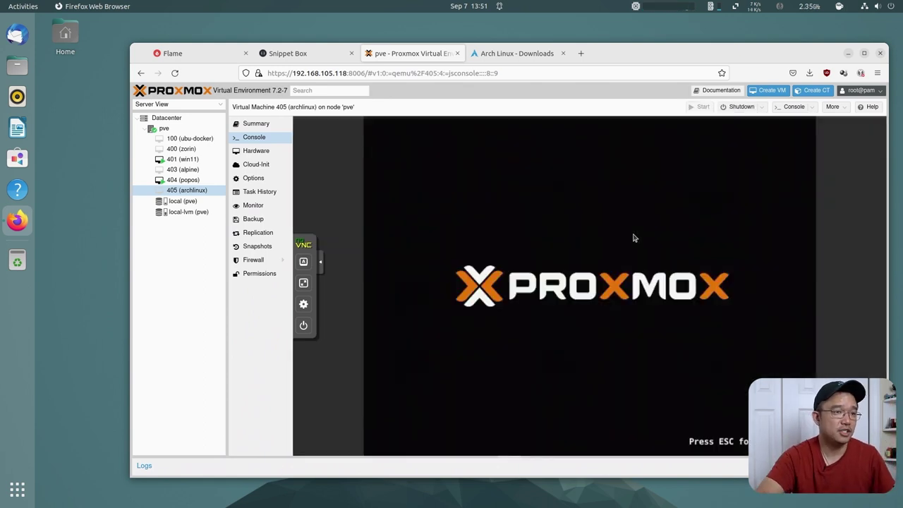
left_click(678, 211)
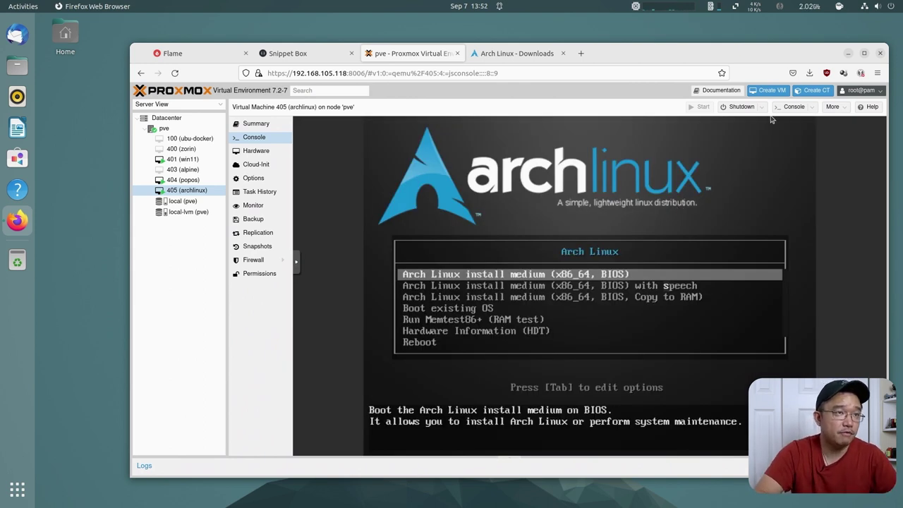
left_click(797, 108)
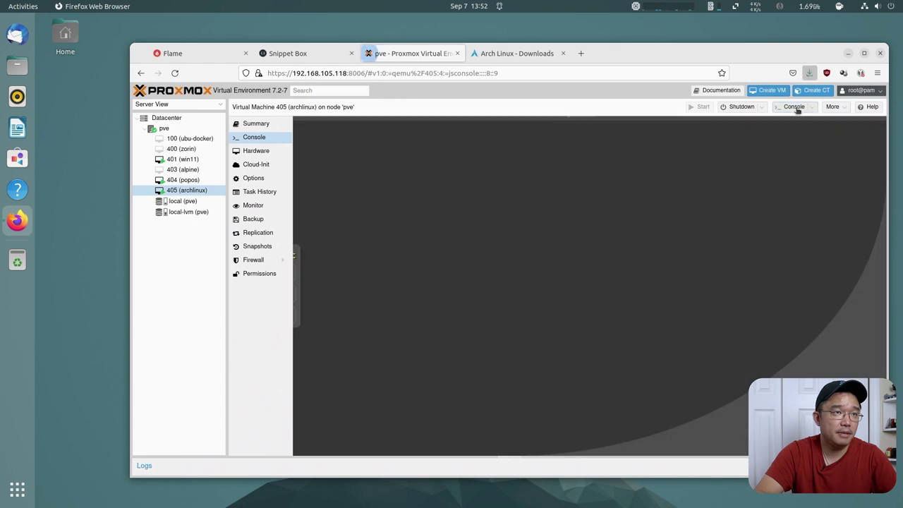
left_click(669, 96)
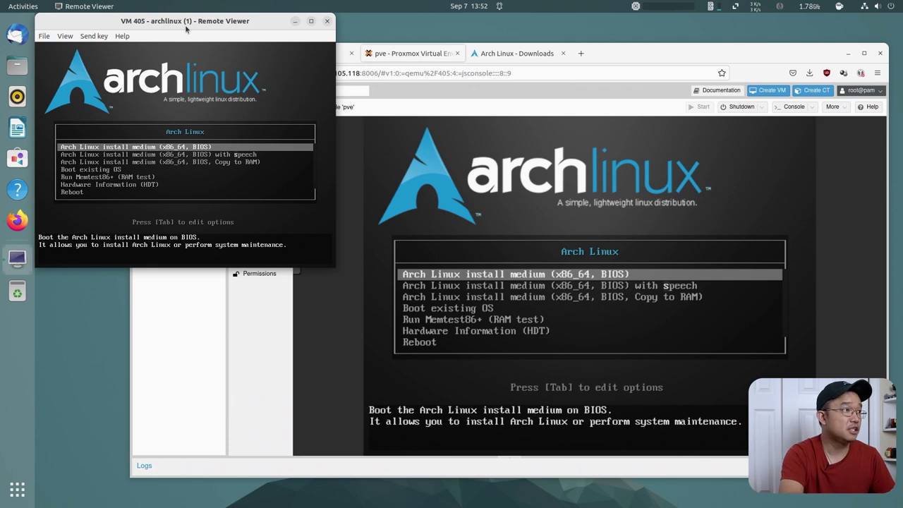
Go fullscreen in Remote Viewer and boot the first Arch Linux install medium entry
key("F11")
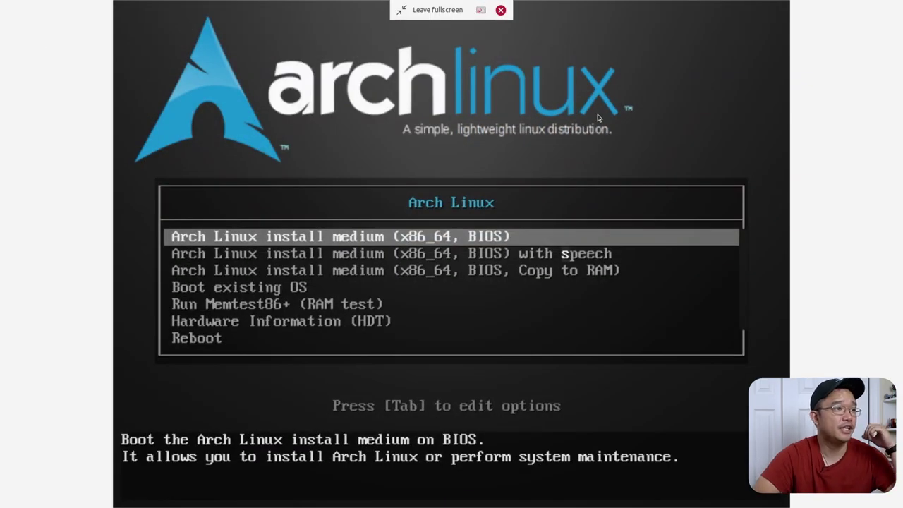
key("Down")
key("Down")
key("Up")
key("Up")
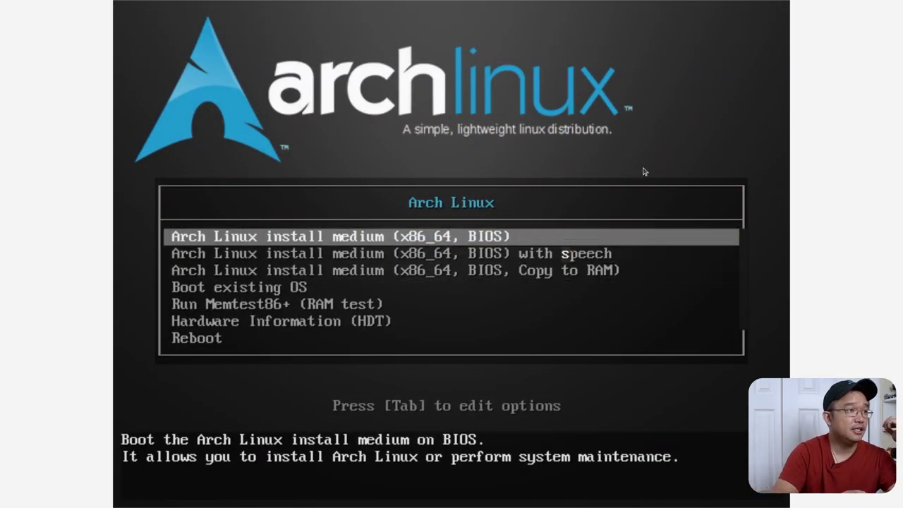
key("Return")
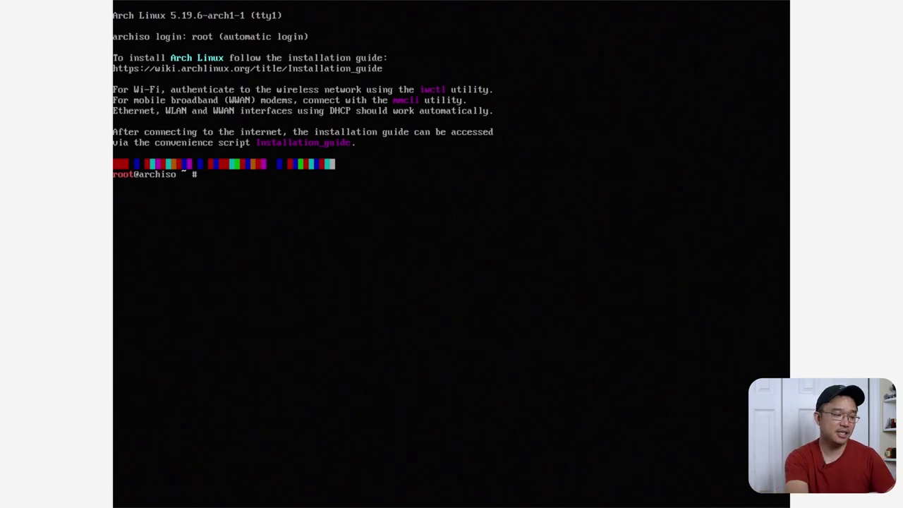
Run archinstall from the root@archiso prompt
type("archinstall")
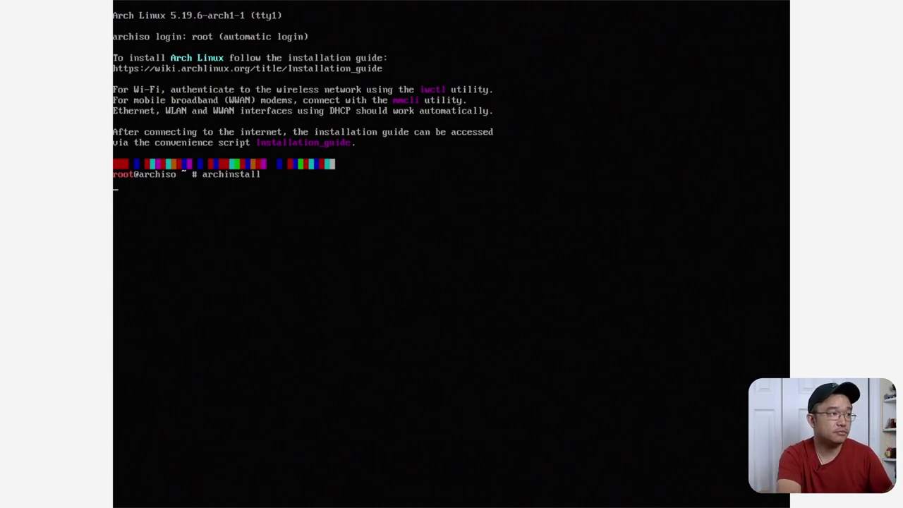
key("Return")
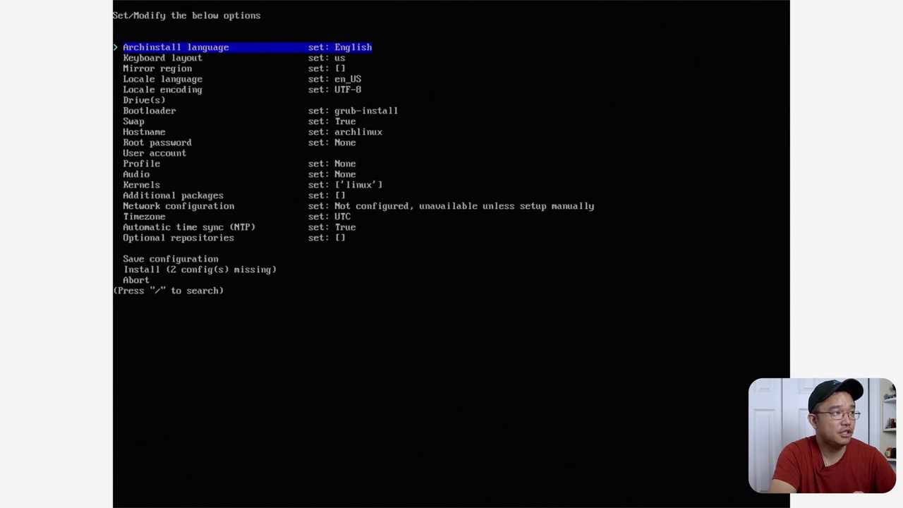
Choose United States as the installer's mirror region
key("Down")
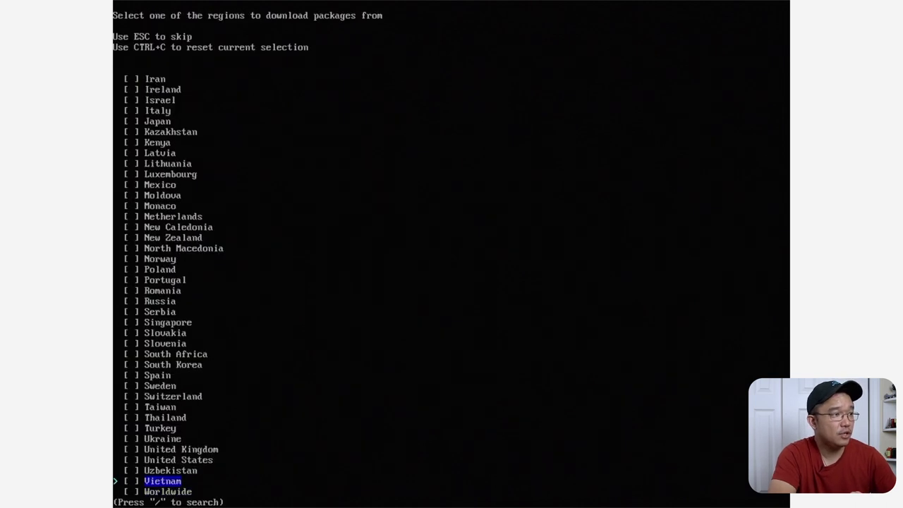
key("Up")
key("Up")
key("Up")
key("Up")
key("Down")
key("Down")
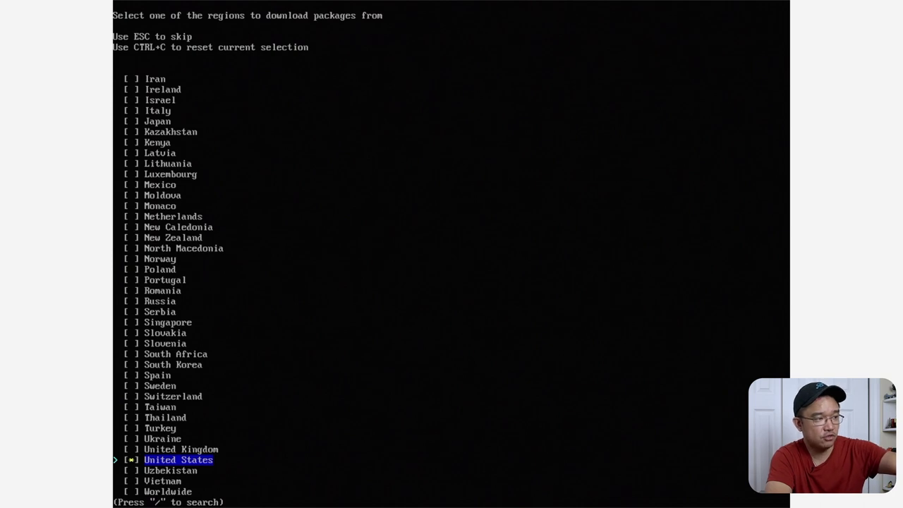
key("Return")
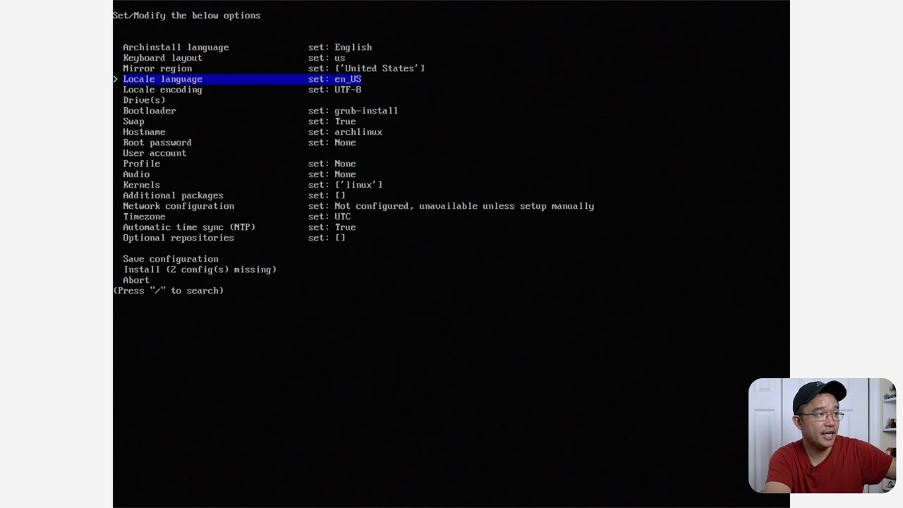
key("Down")
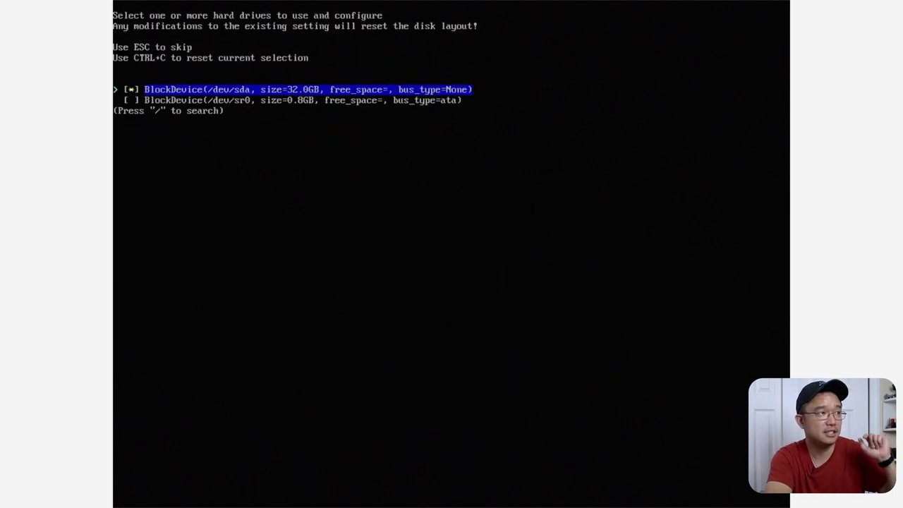
Use the 32 GB /dev/sda drive, wiped with a best-effort default ext4 layout
key("Return")
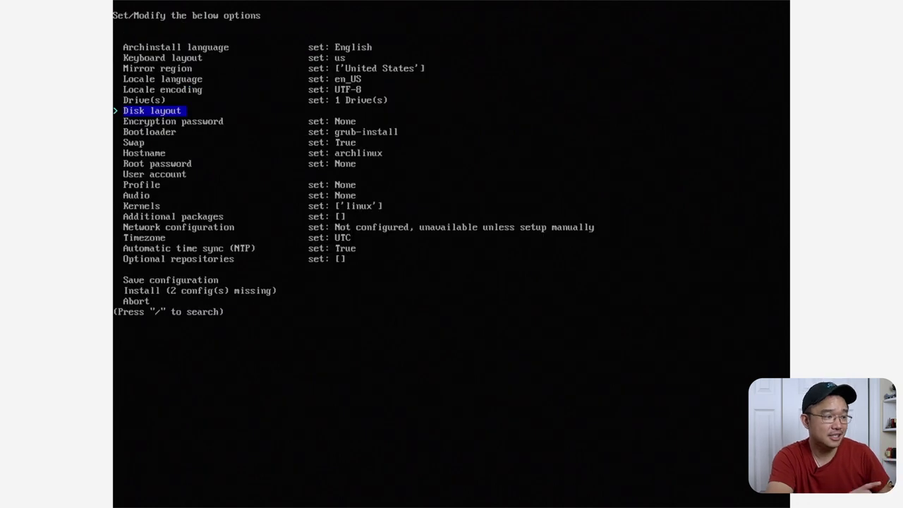
key("Return")
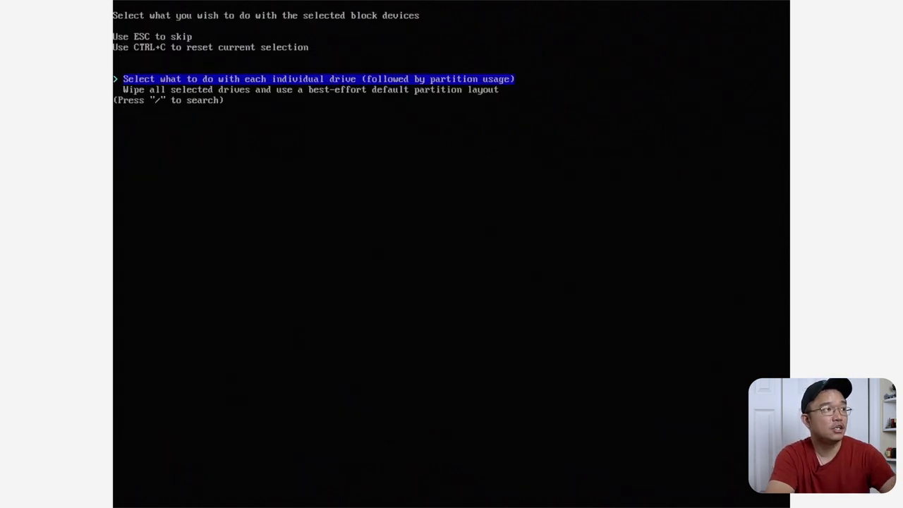
key("Down")
key("Up")
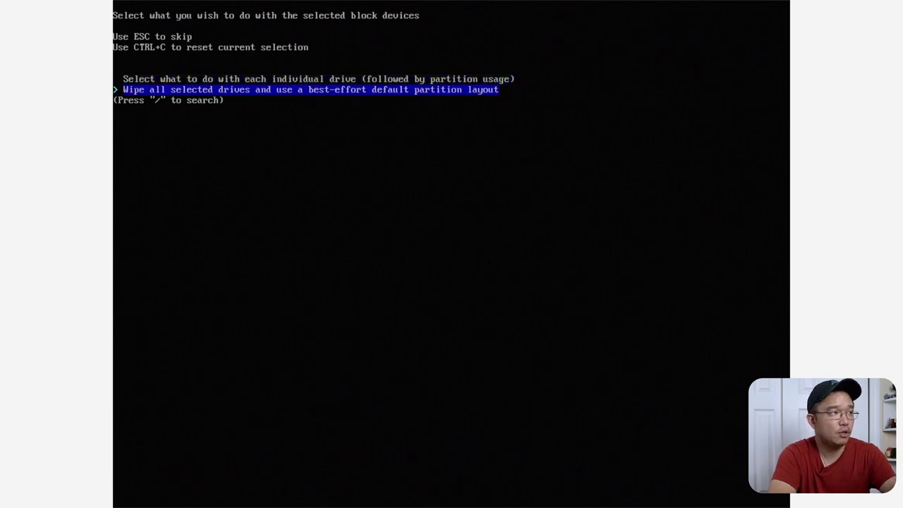
key("Return")
key("Down")
key("Down")
key("Down")
key("Down")
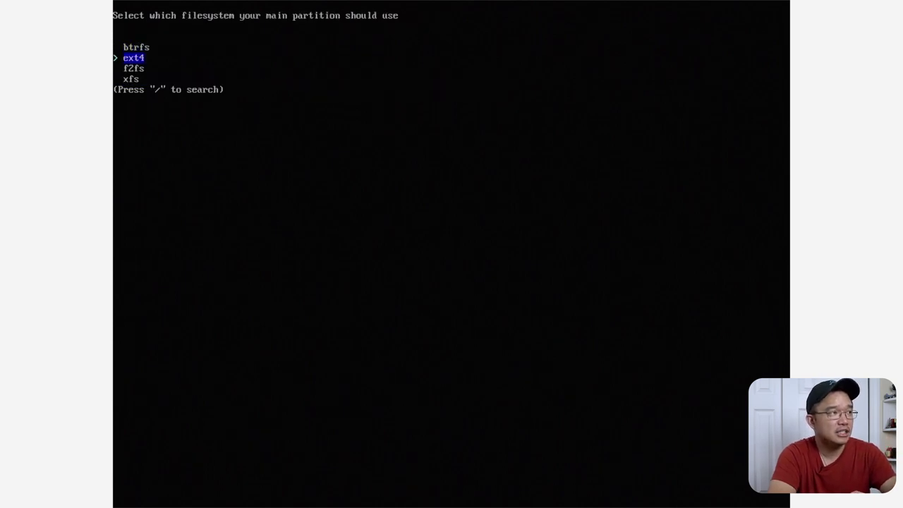
key("Up")
key("Up")
key("Up")
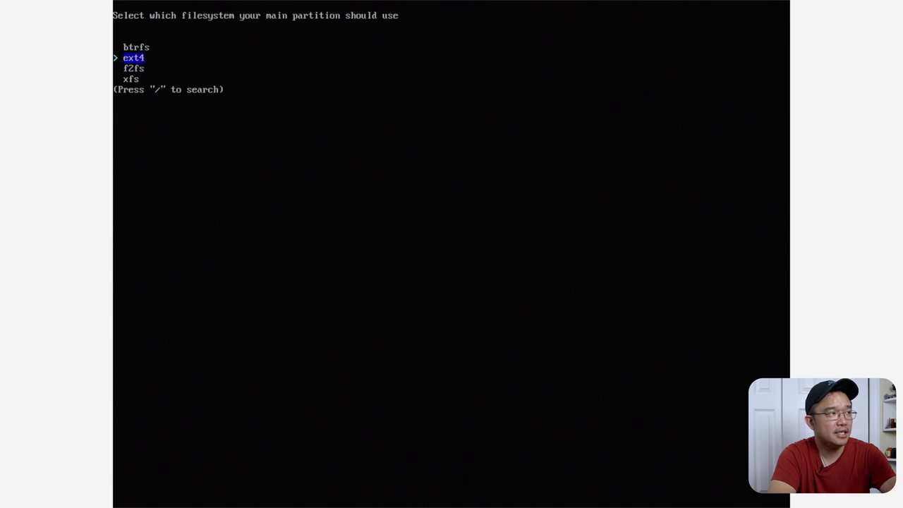
key("Return")
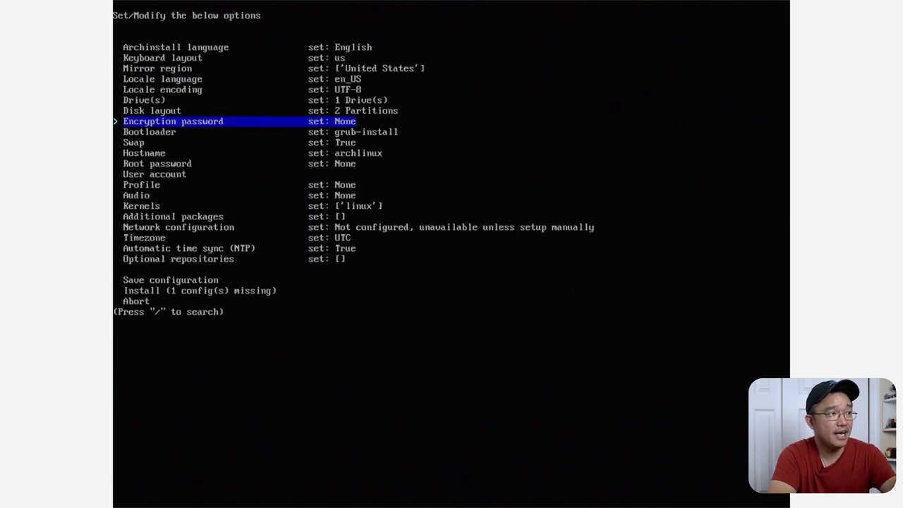
Skip past Bootloader, Swap and Hostname to bring up the Root password prompt
key("Down")
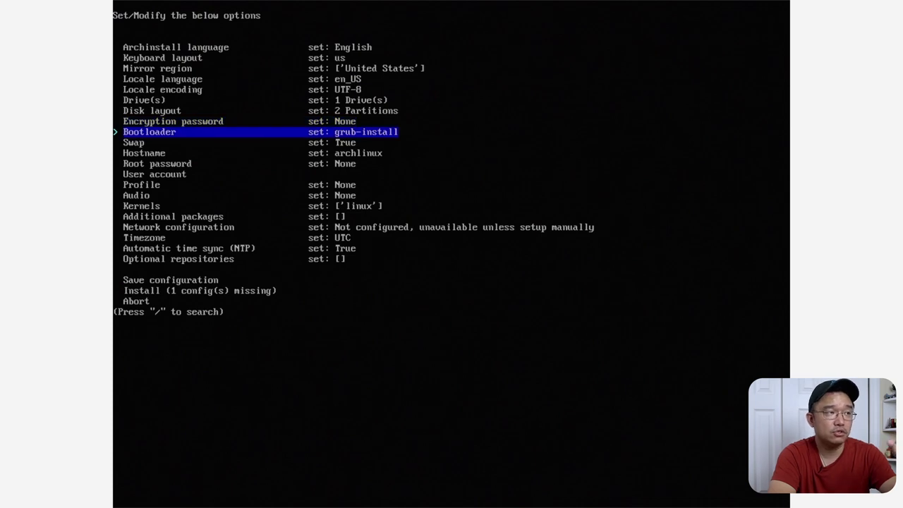
key("Down")
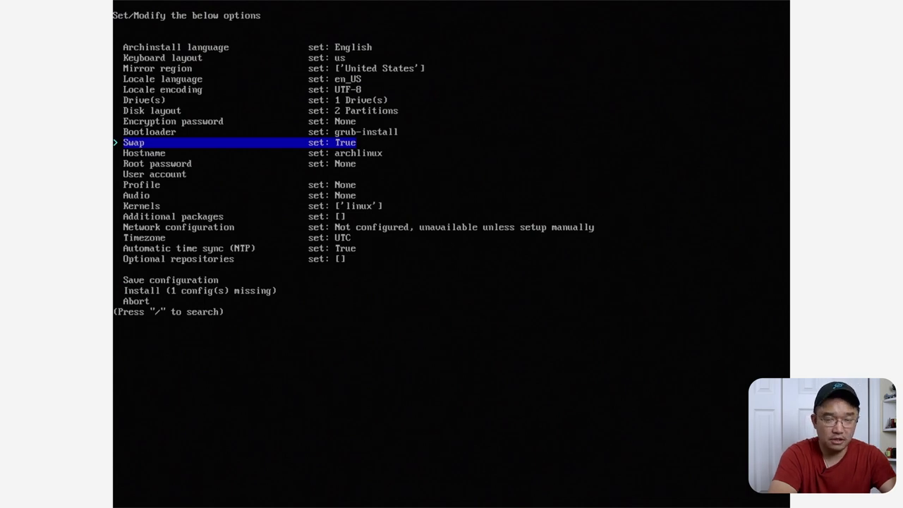
key("Down")
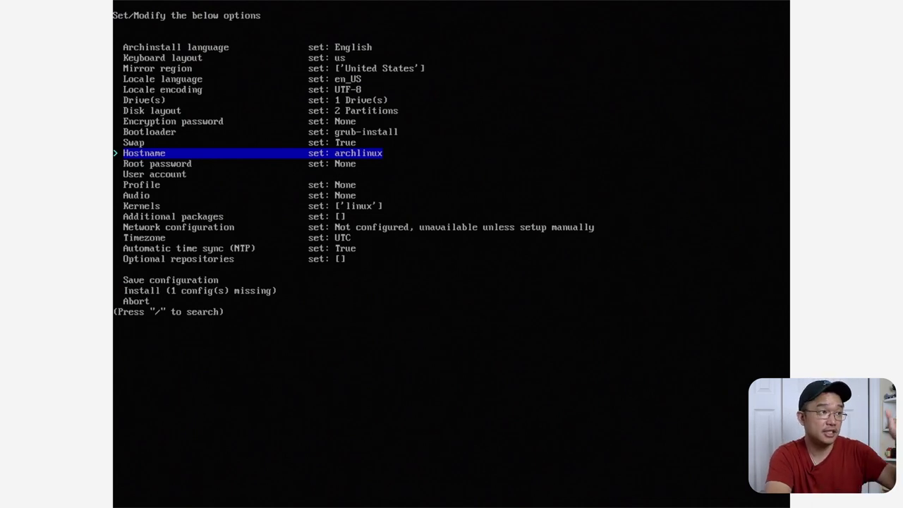
key("Down")
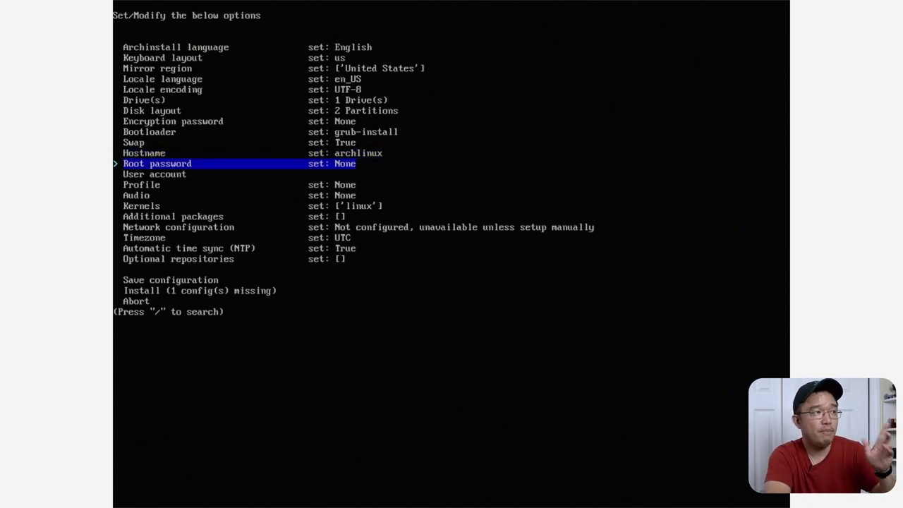
key("Down")
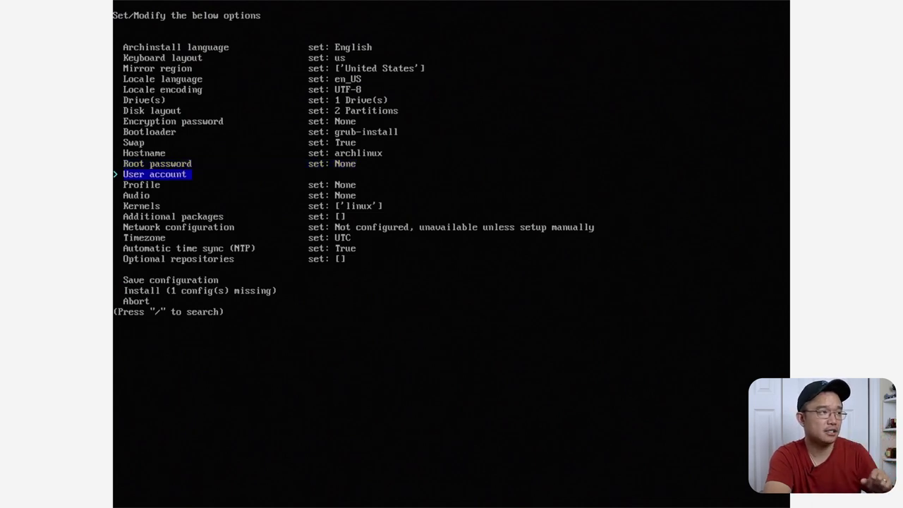
key("Up")
key("Return")
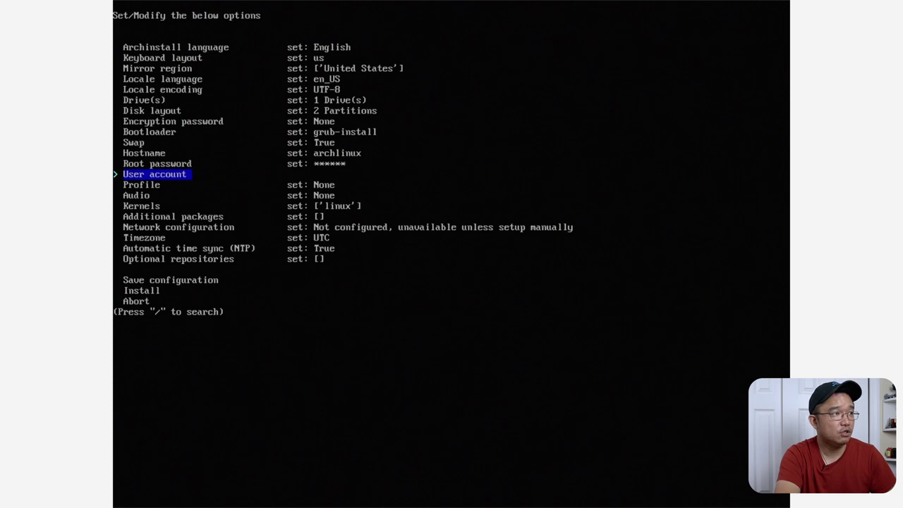
Add a new user account with a username and superuser (sudo) rights
key("Return")
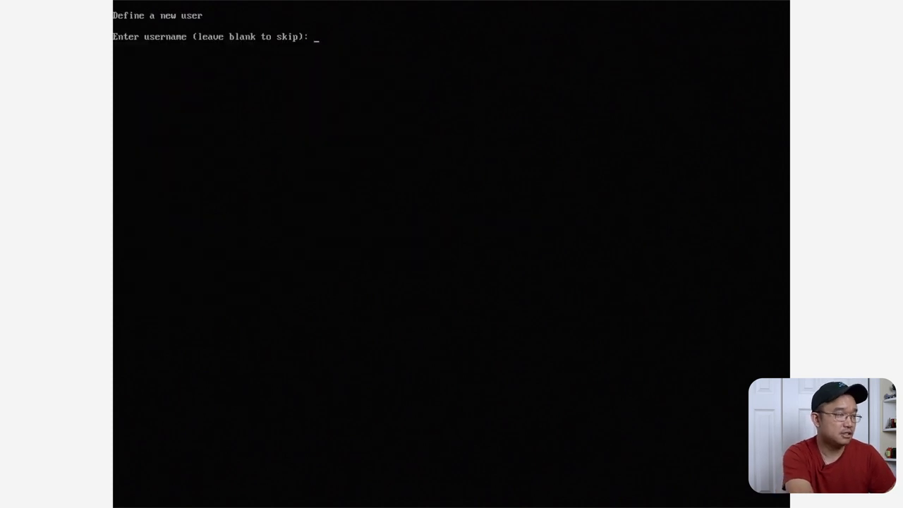
type("don")
key("Return")
key("Return")
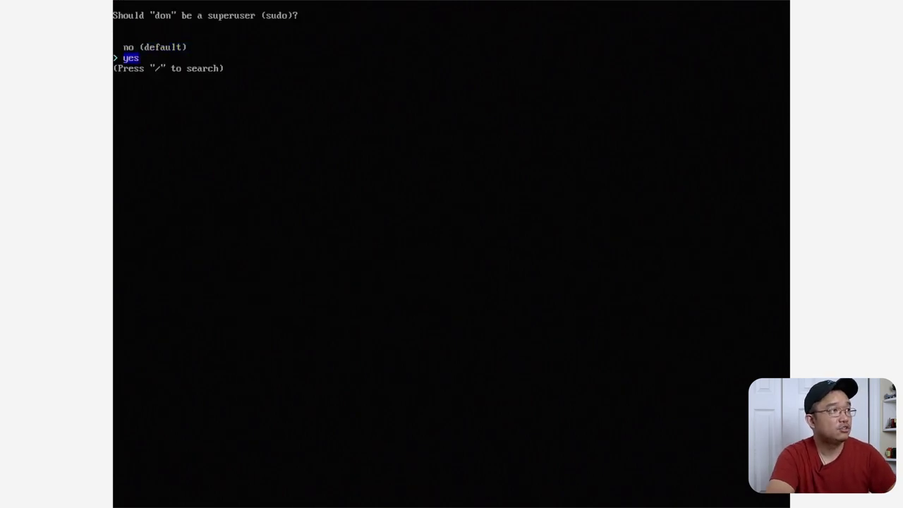
key("Up")
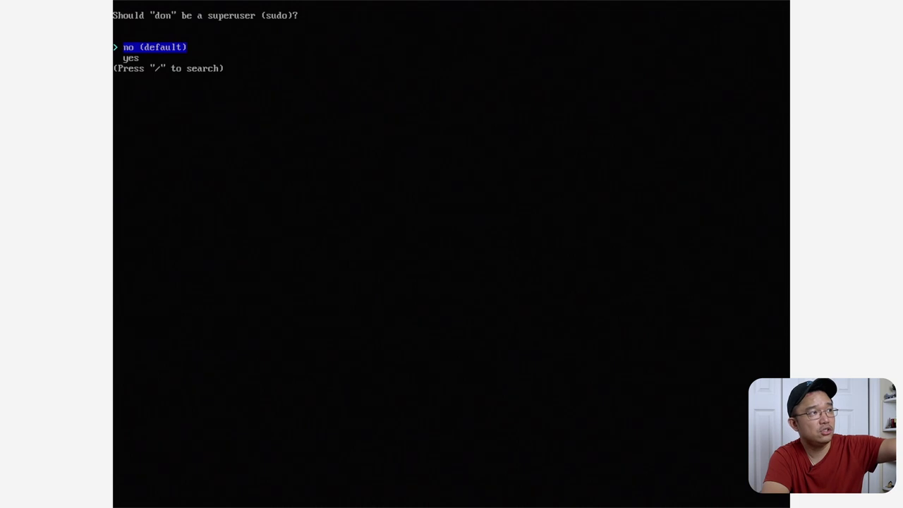
key("Down")
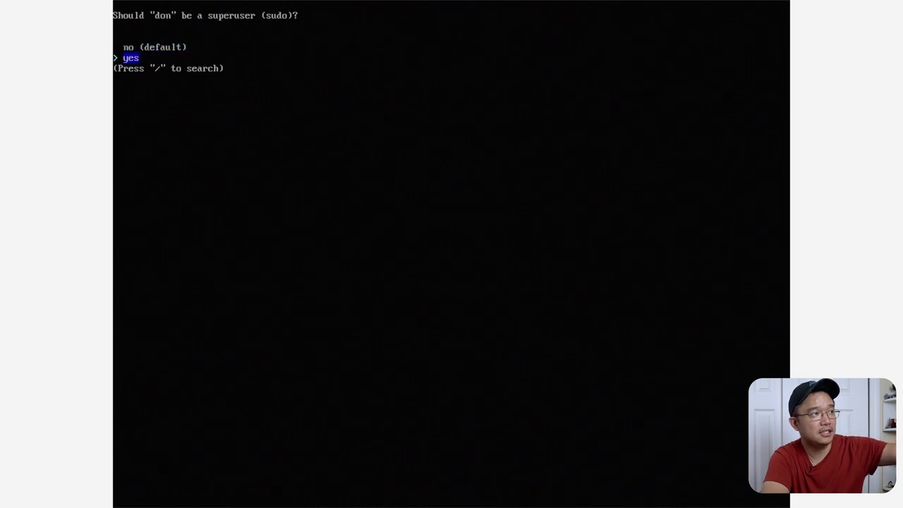
key("Return")
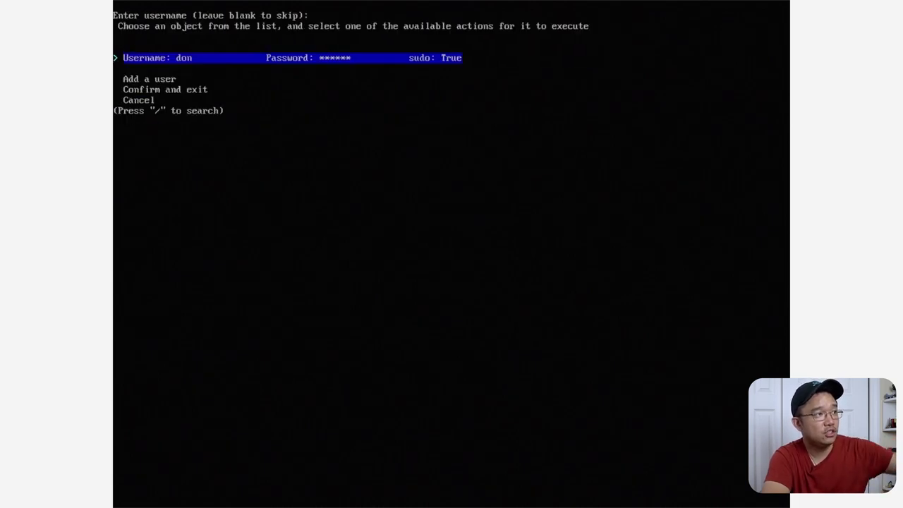
Confirm the single-user list and bring up the installation profiles (desktop, minimal, server, xorg)
key("Down")
key("Down")
key("Down")
key("Down")
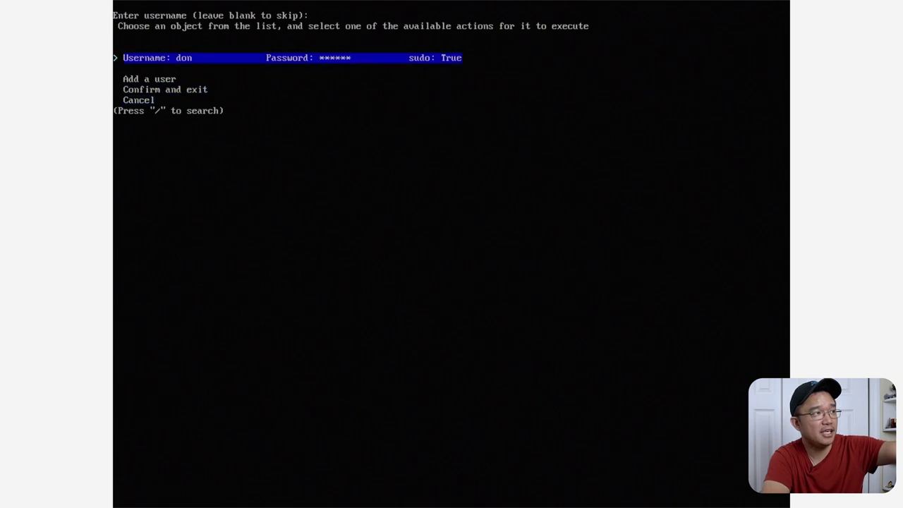
key("Return")
key("Down")
key("Down")
key("Down")
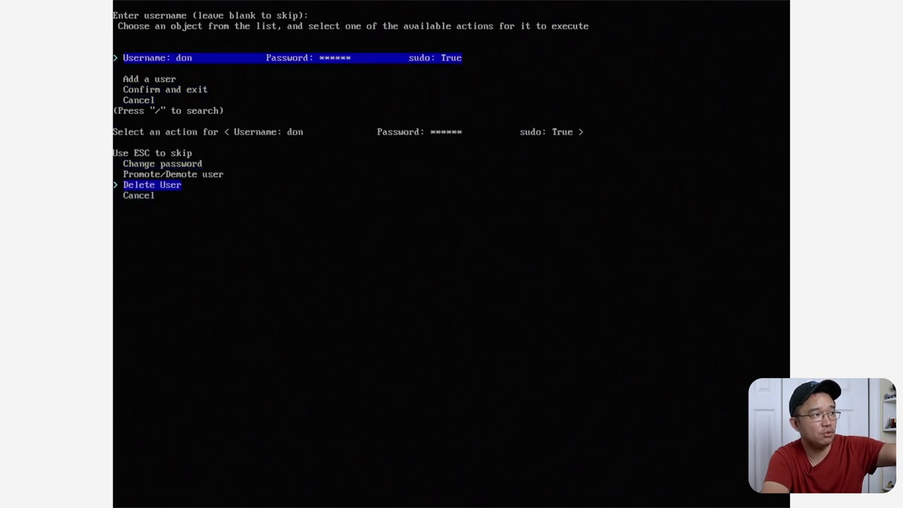
key("Up")
key("Up")
key("Down")
key("Down")
key("Down")
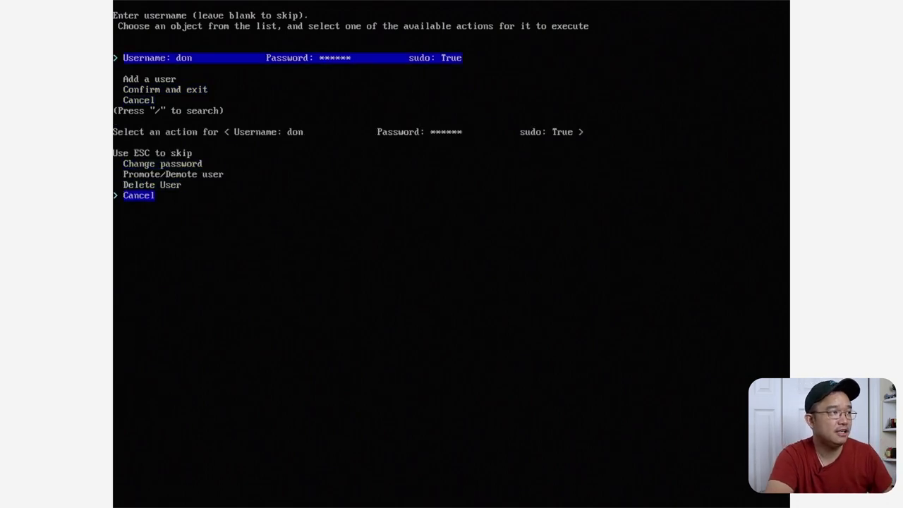
key("Return")
key("Down")
key("Down")
key("Return")
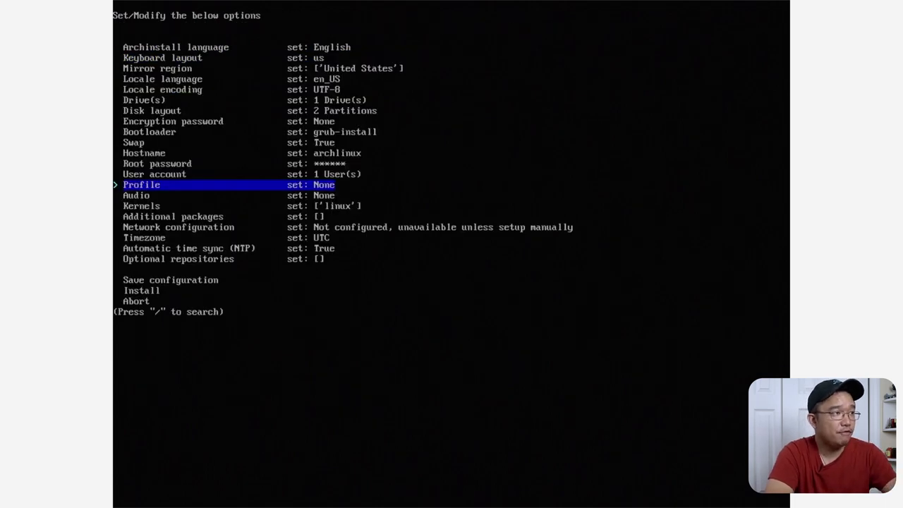
key("Return")
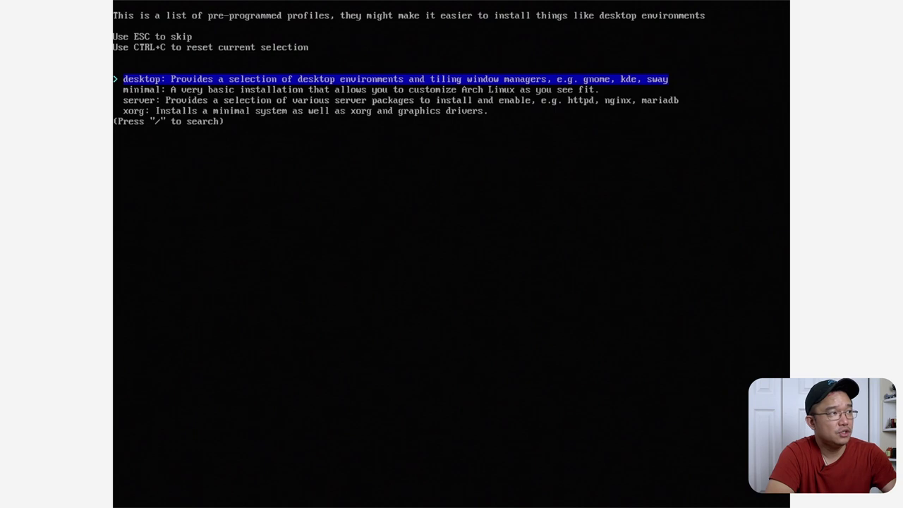
Pick the desktop profile with xfce4 as the desktop environment
key("Down")
key("Down")
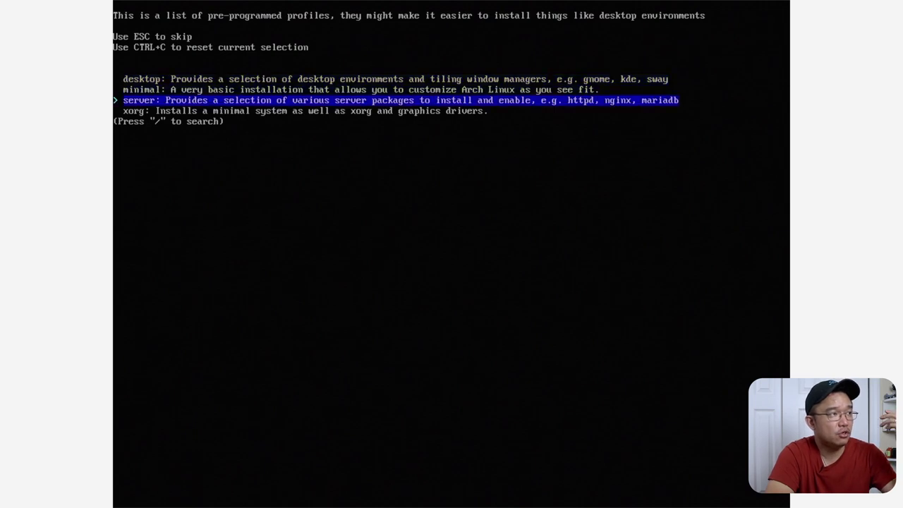
key("Down")
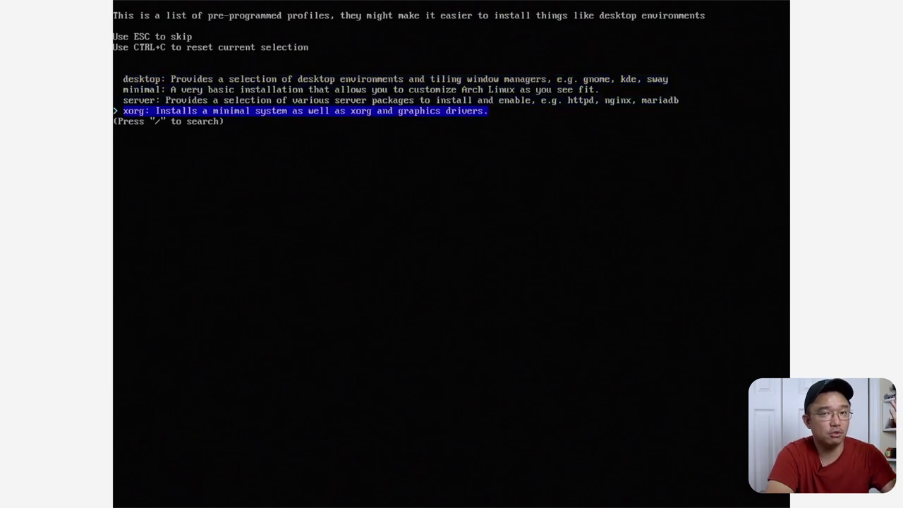
key("Up")
key("Up")
key("Up")
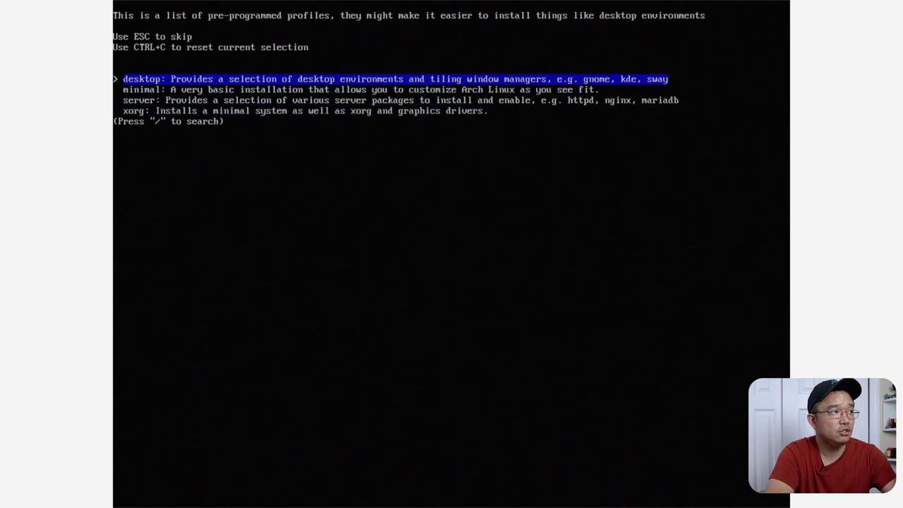
key("Return")
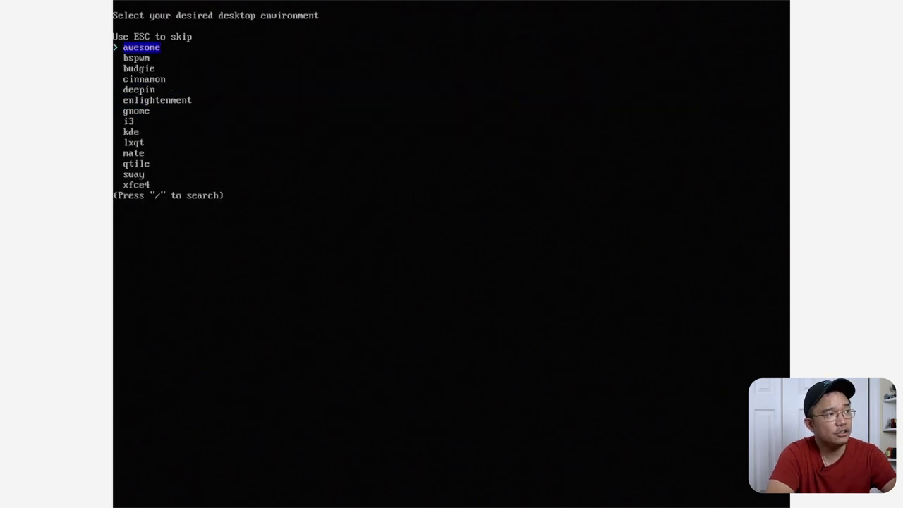
key("Down")
key("Down")
key("Down")
key("Down")
key("Down")
key("Down")
key("Down")
key("Down")
key("Down")
key("Down")
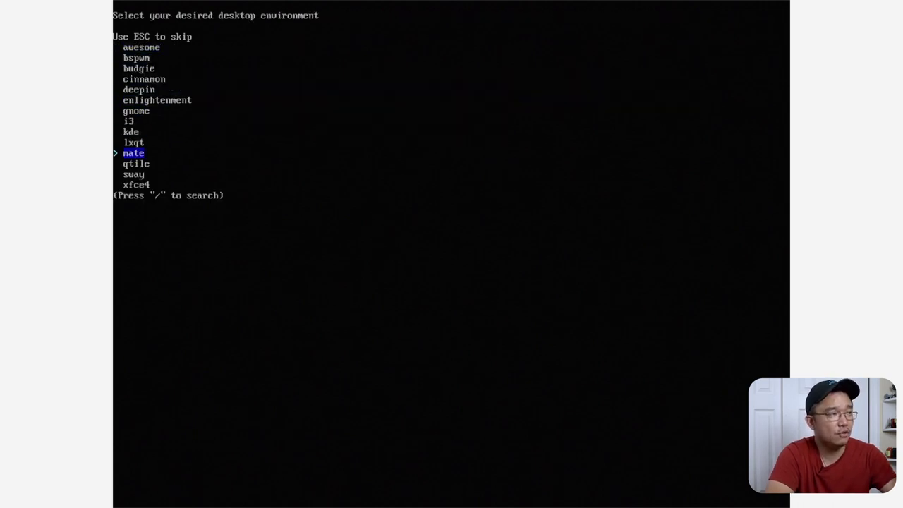
key("Up")
key("Up")
key("Up")
key("Up")
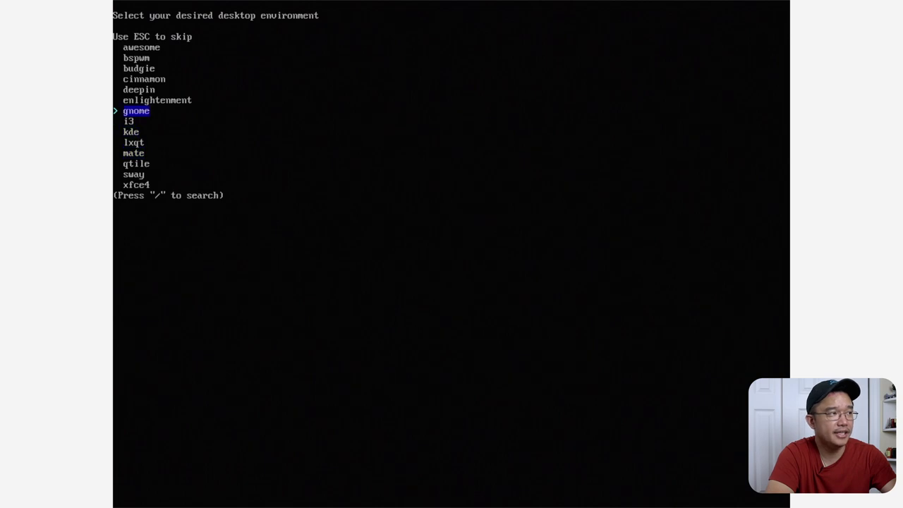
key("Down")
key("Down")
key("Down")
key("Down")
key("Down")
key("Down")
key("Up")
key("Up")
key("Up")
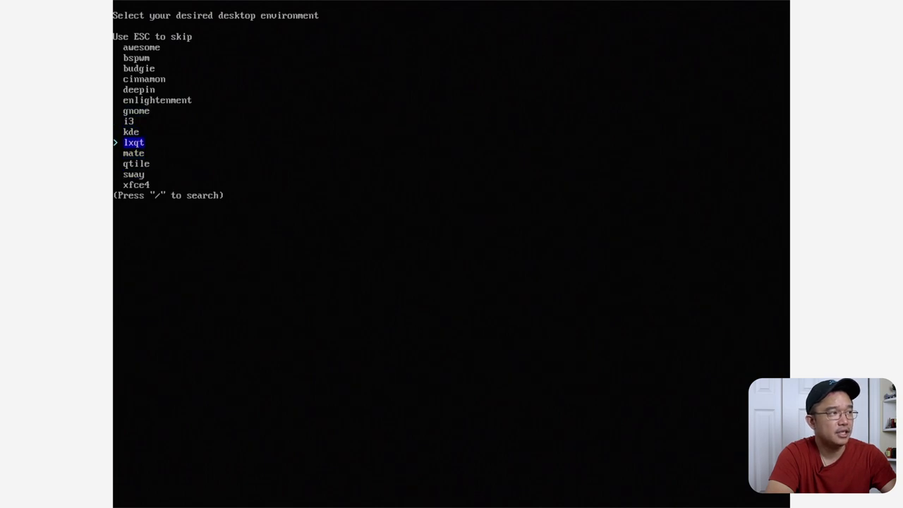
key("Up")
key("Down")
key("Down")
key("Down")
key("Up")
key("Up")
key("Up")
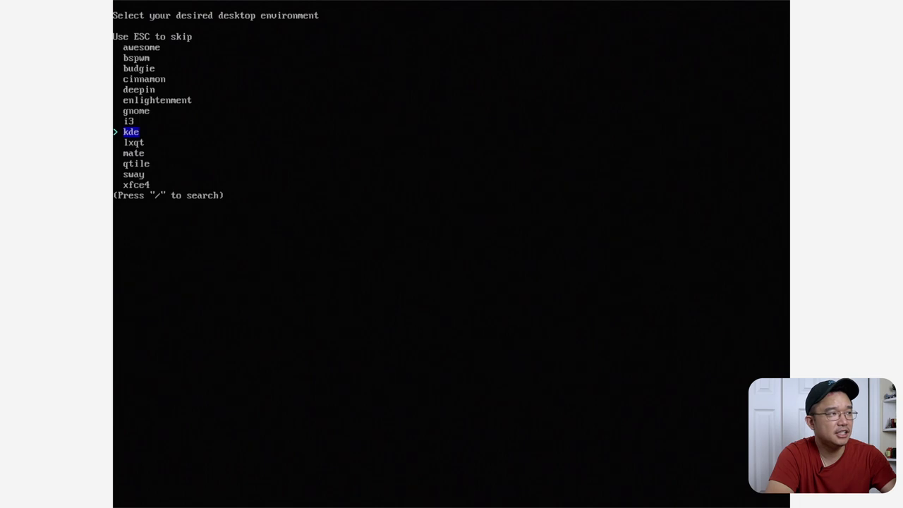
key("Down")
key("Down")
key("Down")
key("Down")
key("Down")
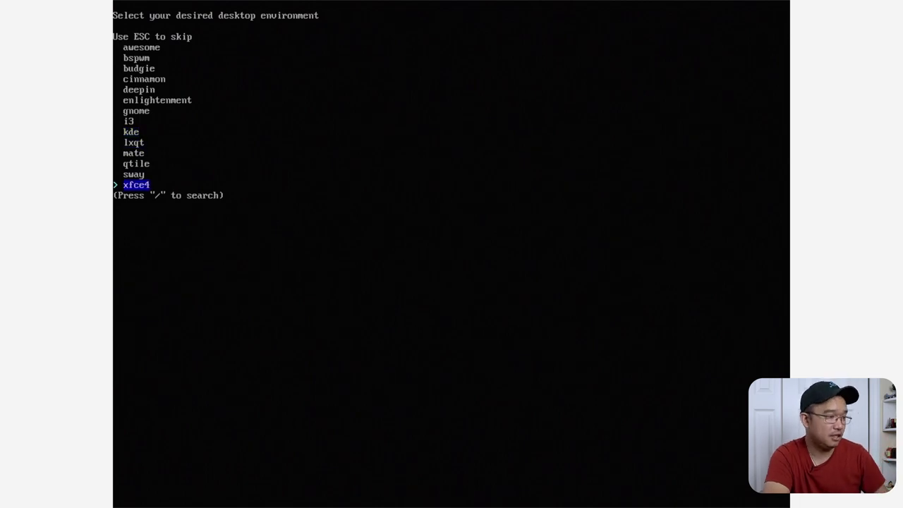
key("Return")
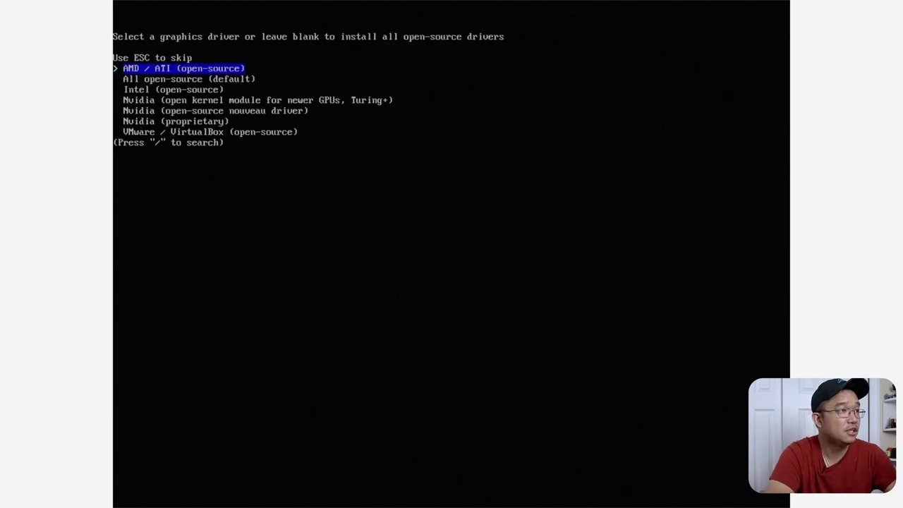
Select the VMware / VirtualBox (open-source) graphics driver from the driver list
key("Down")
key("Down")
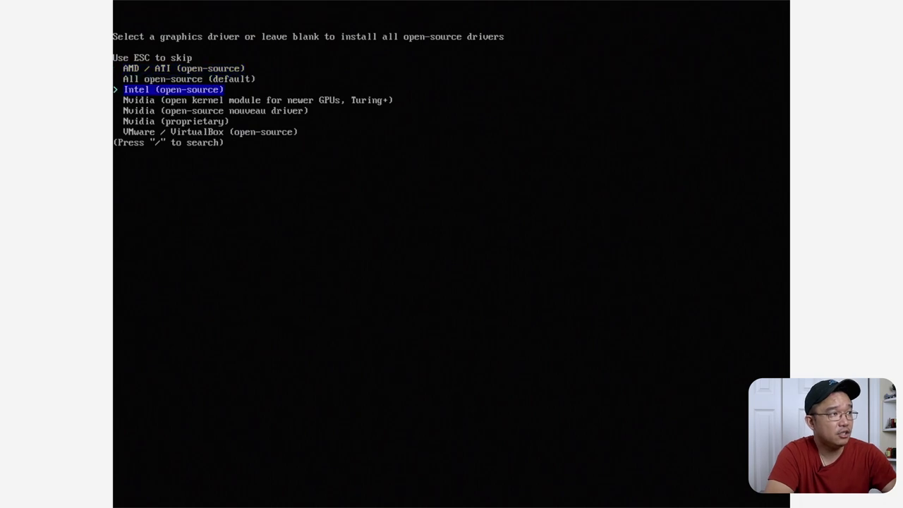
key("Down")
key("Down")
key("Down")
key("Down")
key("Up")
key("Up")
key("Up")
key("Up")
key("Up")
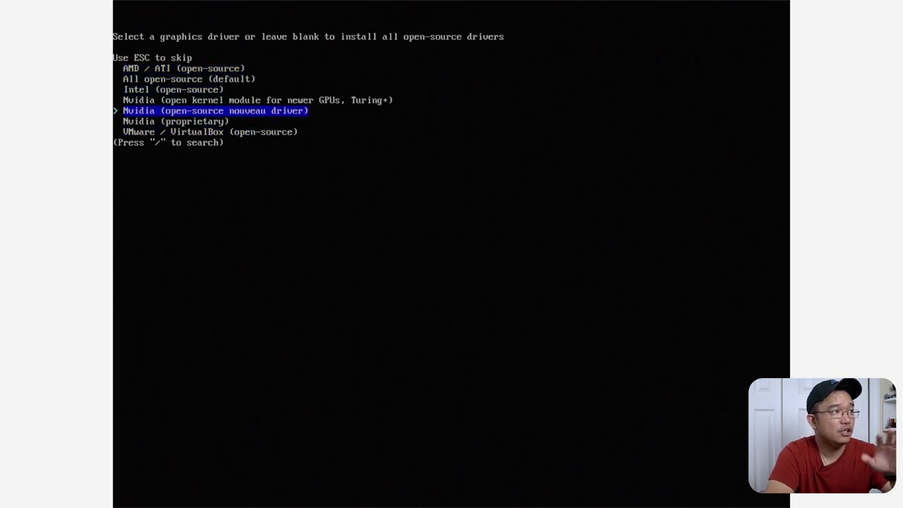
key("Down")
key("Down")
key("Down")
key("Down")
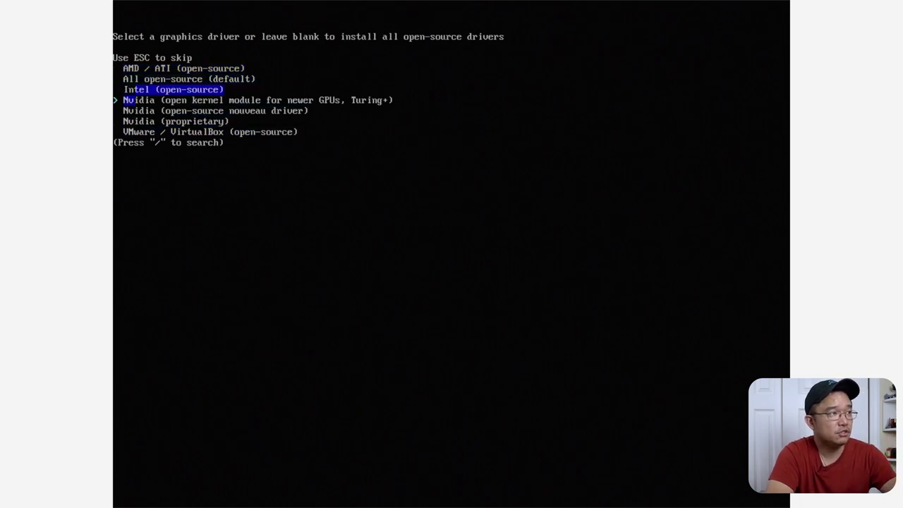
key("Down")
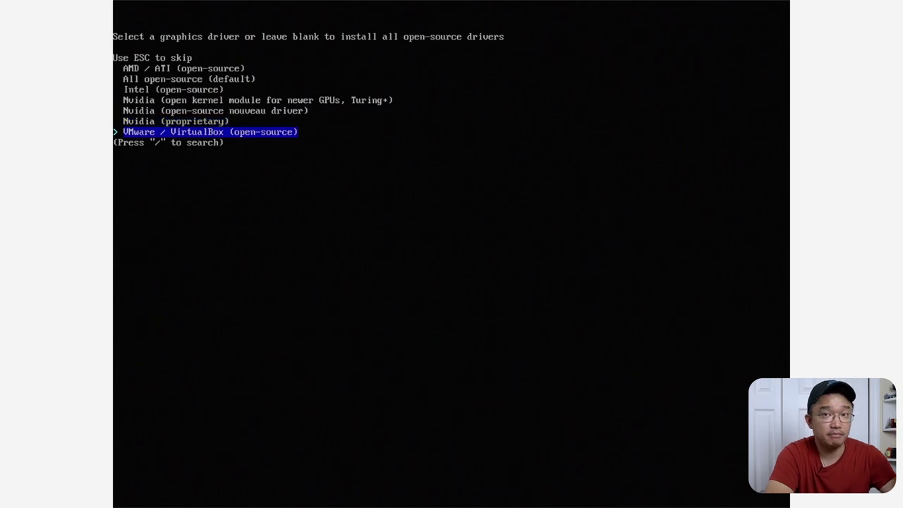
key("Up")
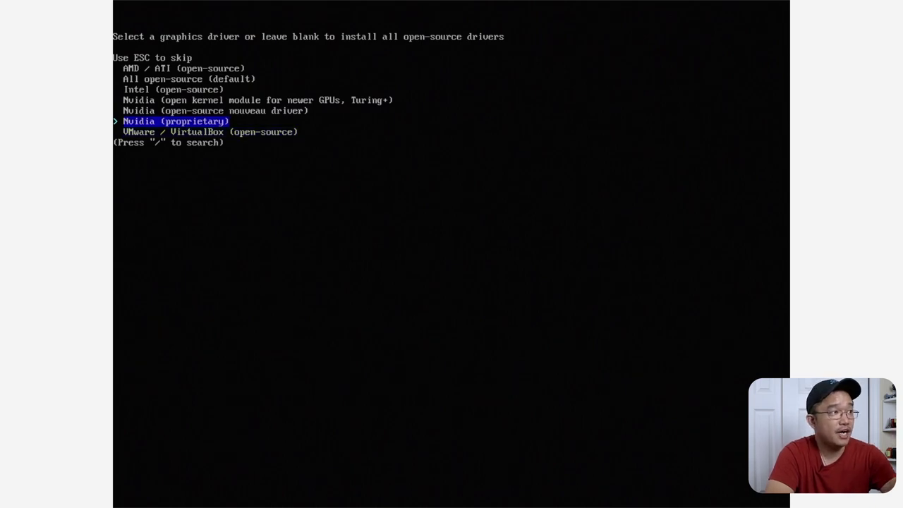
key("Down")
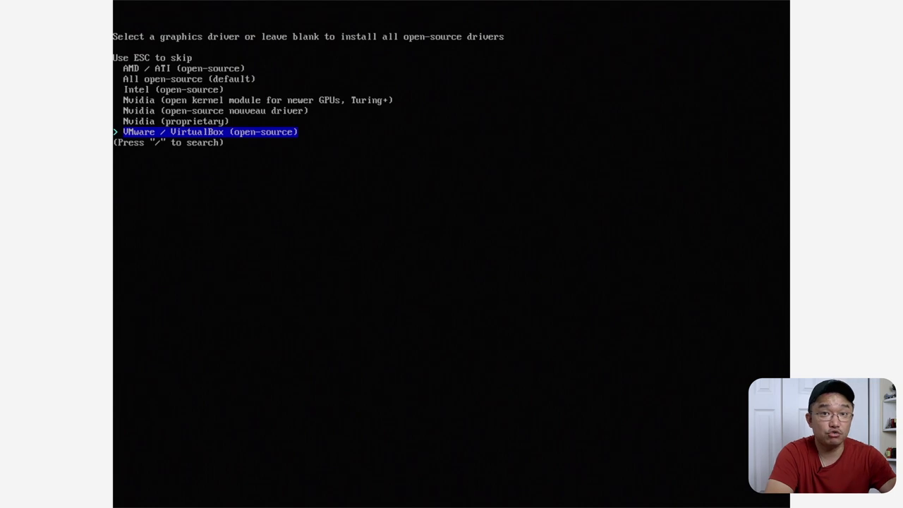
Confirm the VMware / VirtualBox graphics driver and set Audio to pipewire
key("Return")
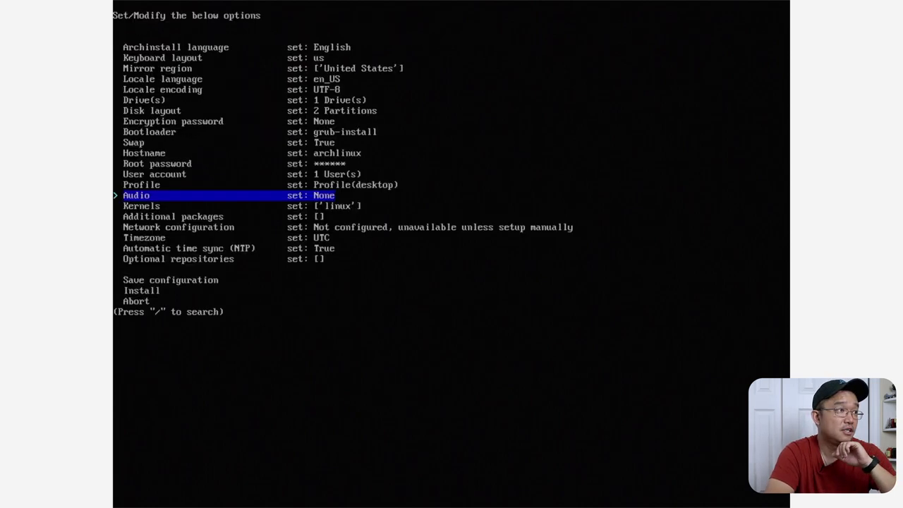
key("Down")
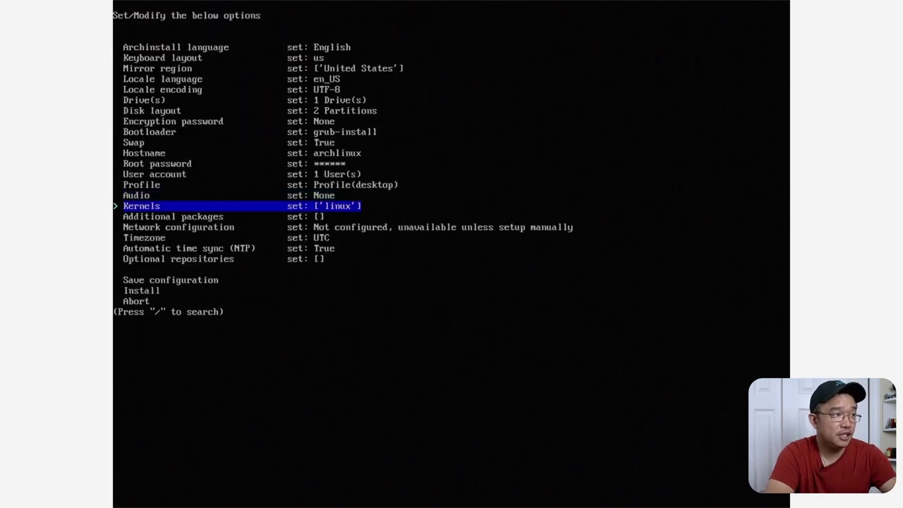
key("Down")
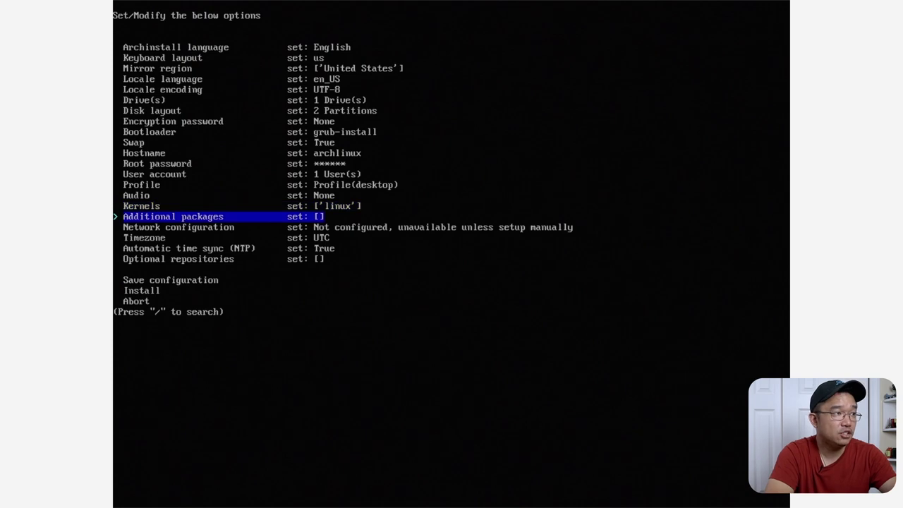
key("Up")
key("Up")
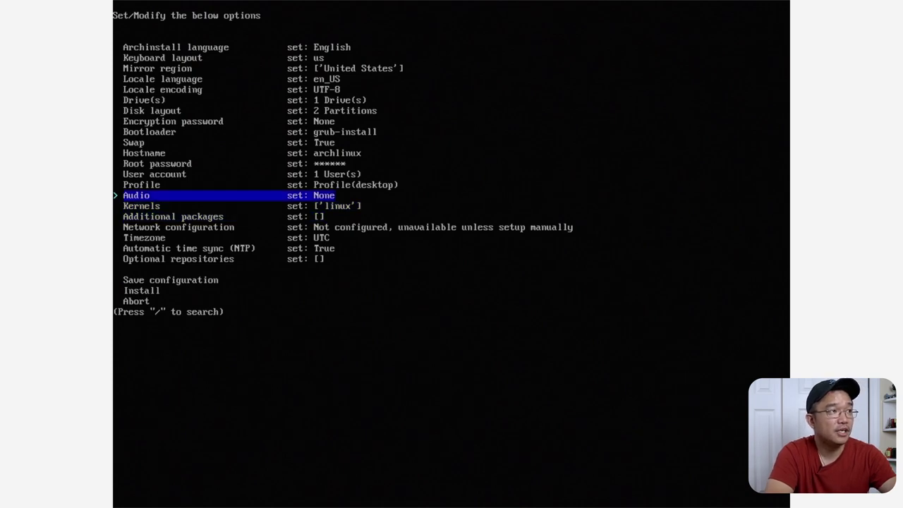
key("Return")
key("Down")
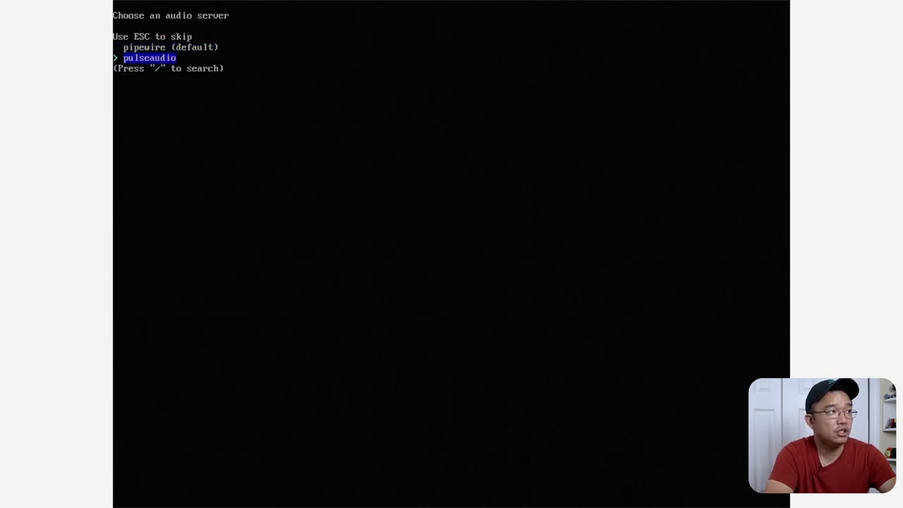
key("Up")
key("Return")
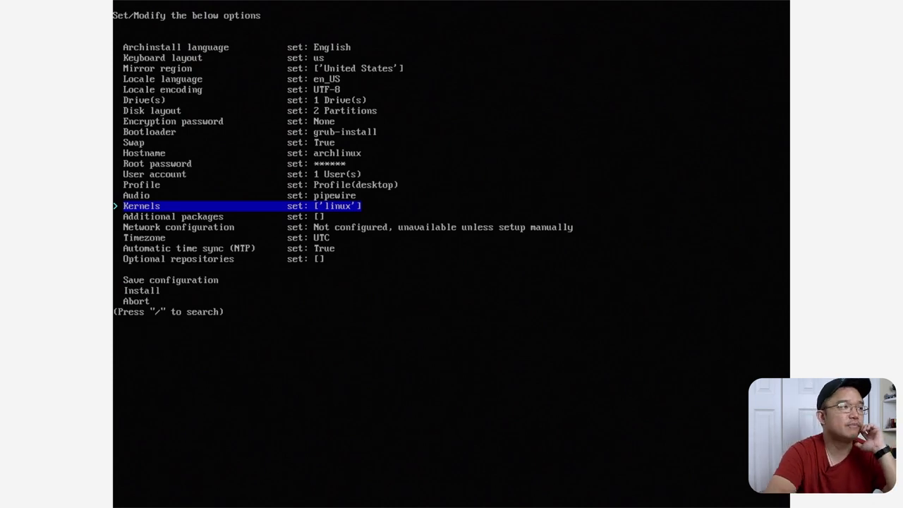
Add firefox as an additional package
key("Down")
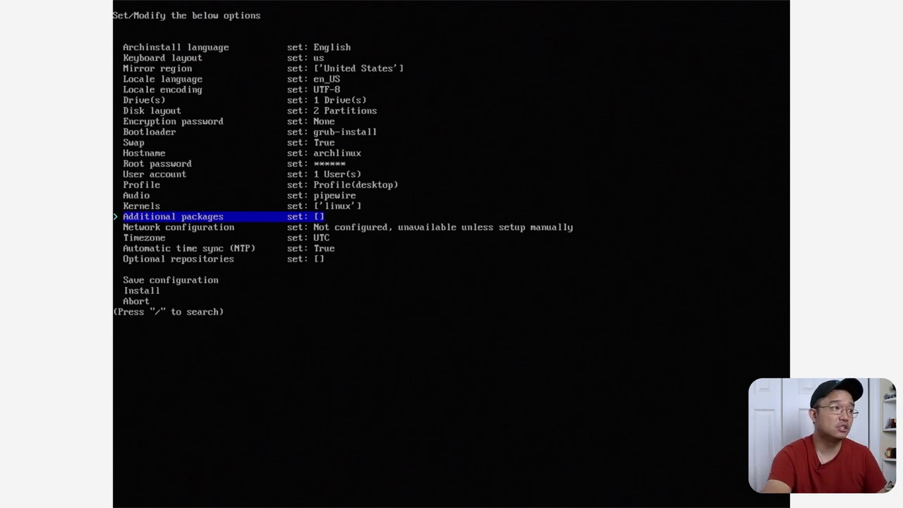
key("Return")
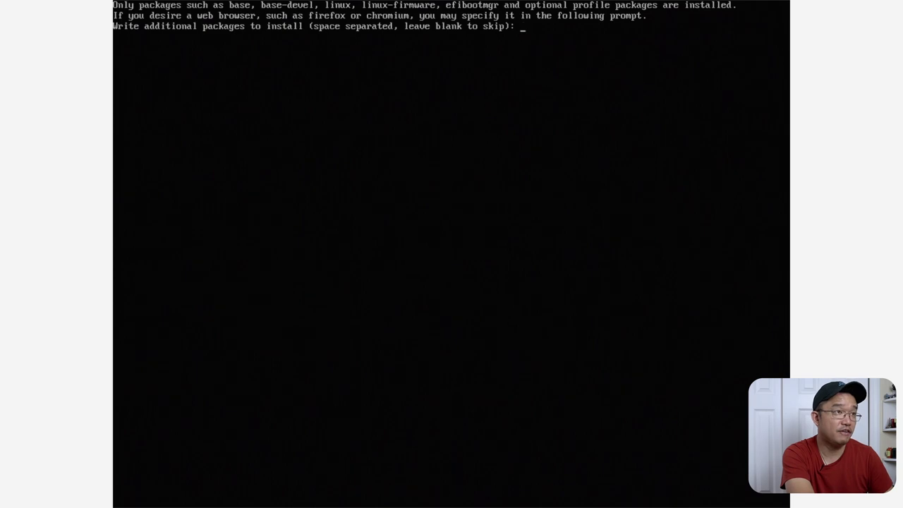
type("firefox")
key("Return")
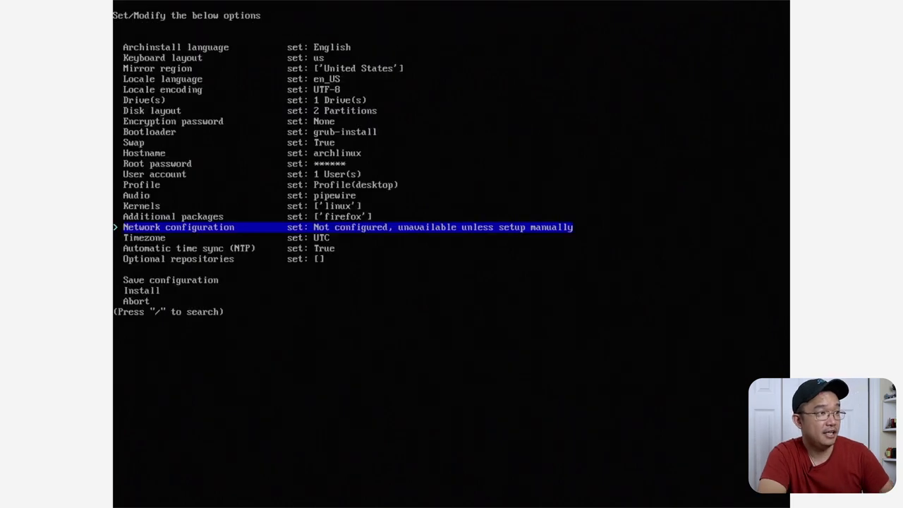
key("Up")
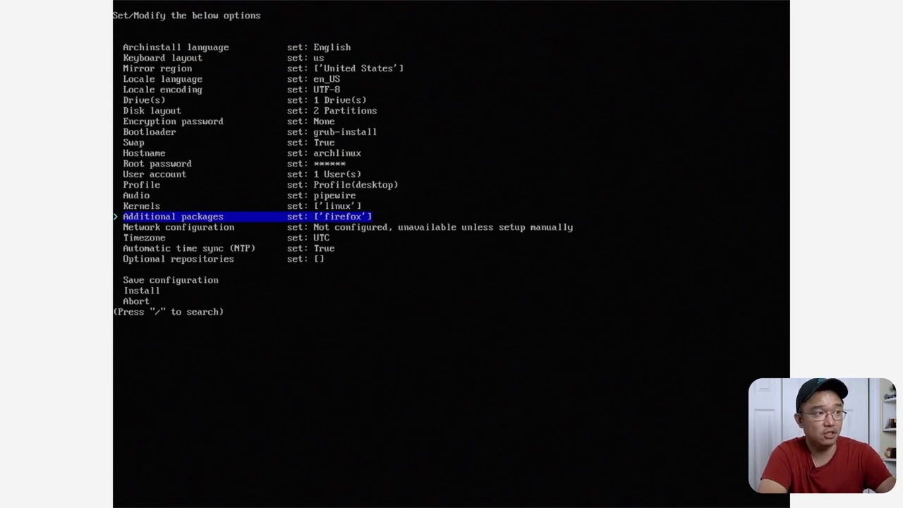
key("Down")
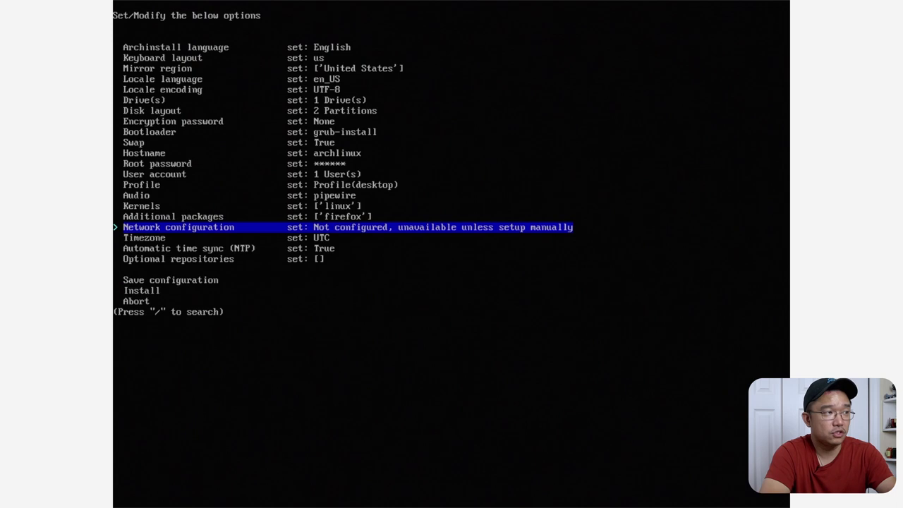
Set Network configuration to copy the ISO network configuration to the installation
key("Return")
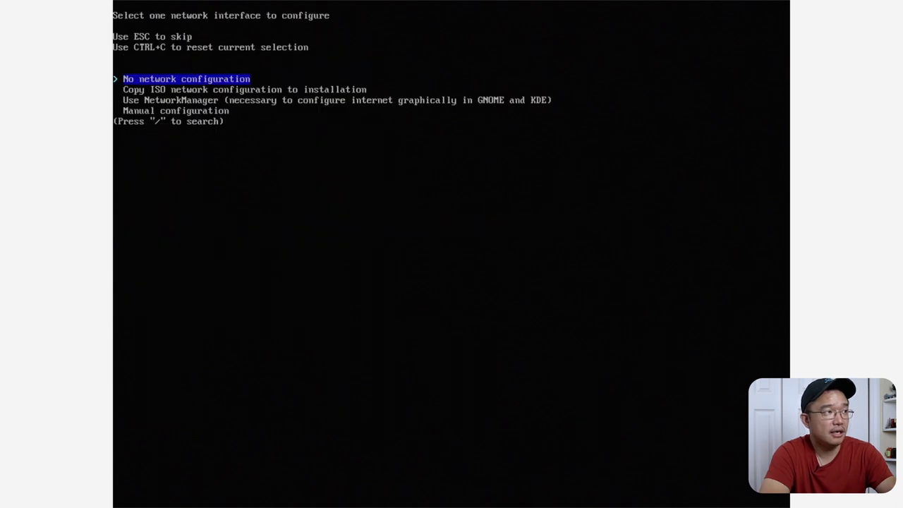
key("Down")
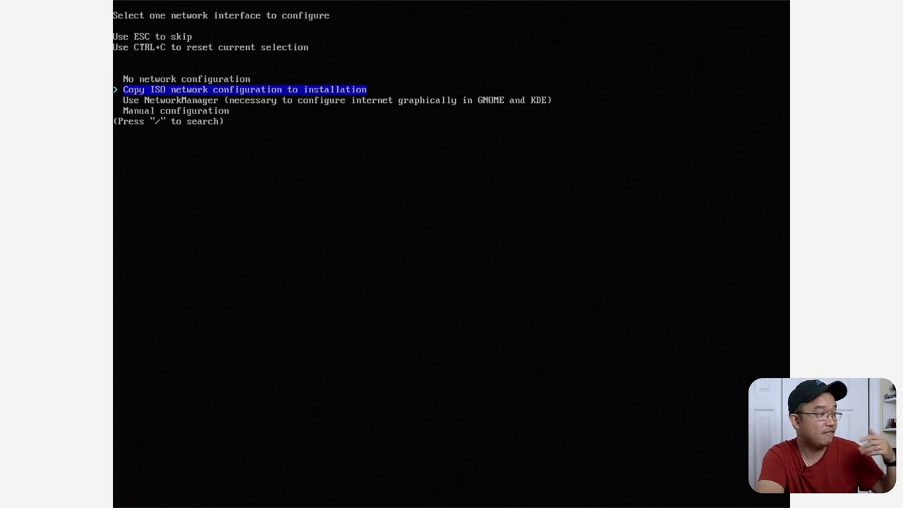
key("Return")
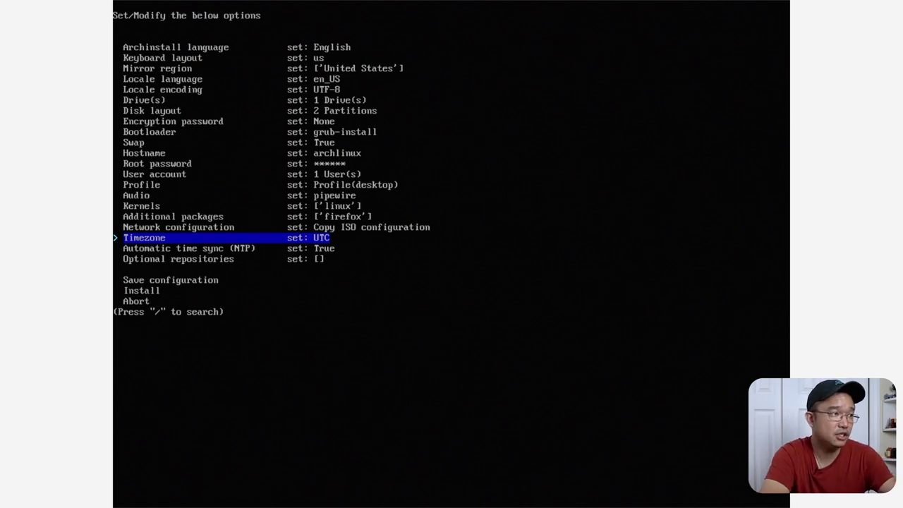
Move the archinstall menu selection down to the Install entry
key("Down")
key("Down")
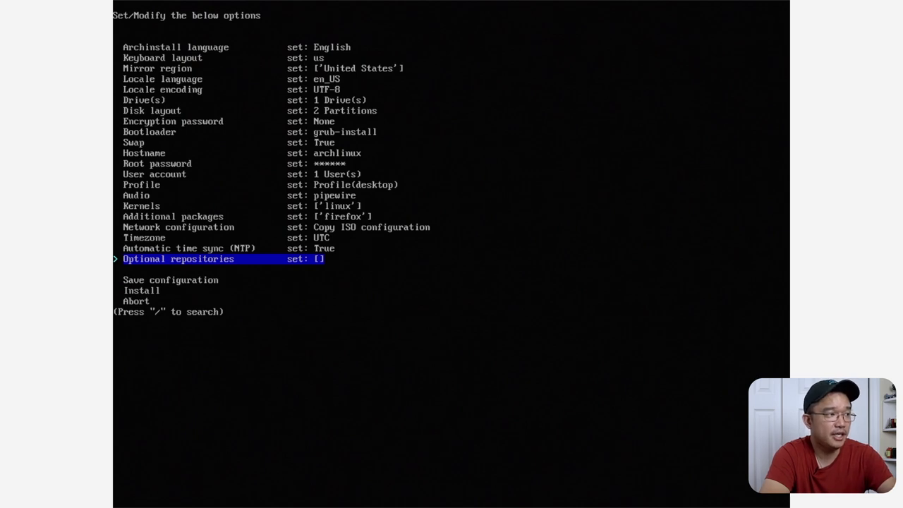
key("Down")
key("Down")
key("Down")
key("Up")
key("Up")
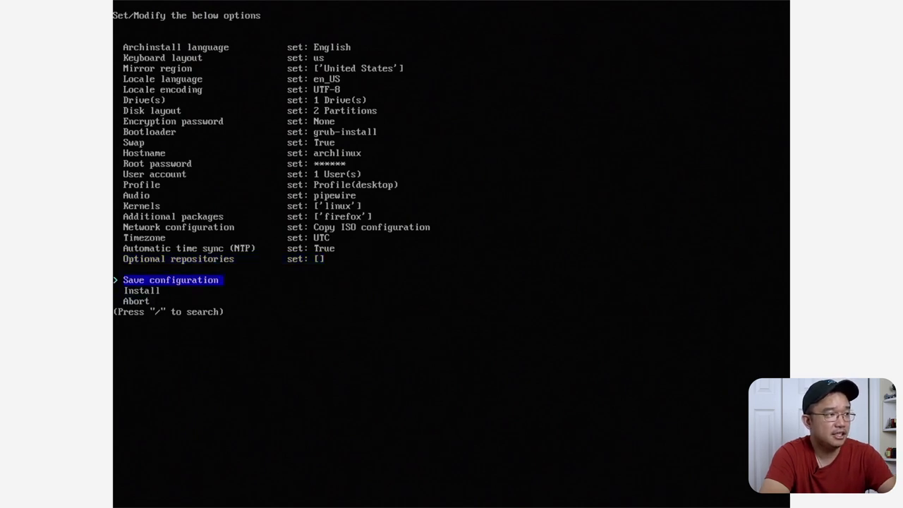
key("Down")
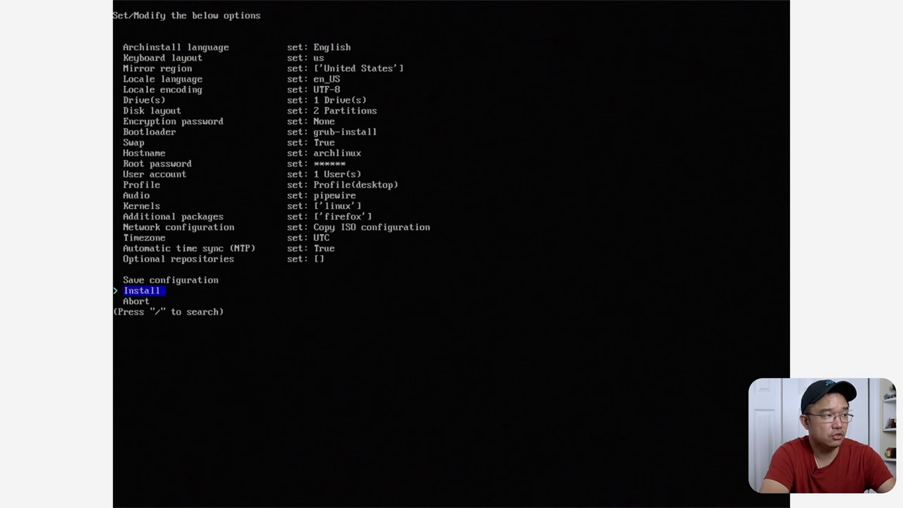
key("Up")
key("Down")
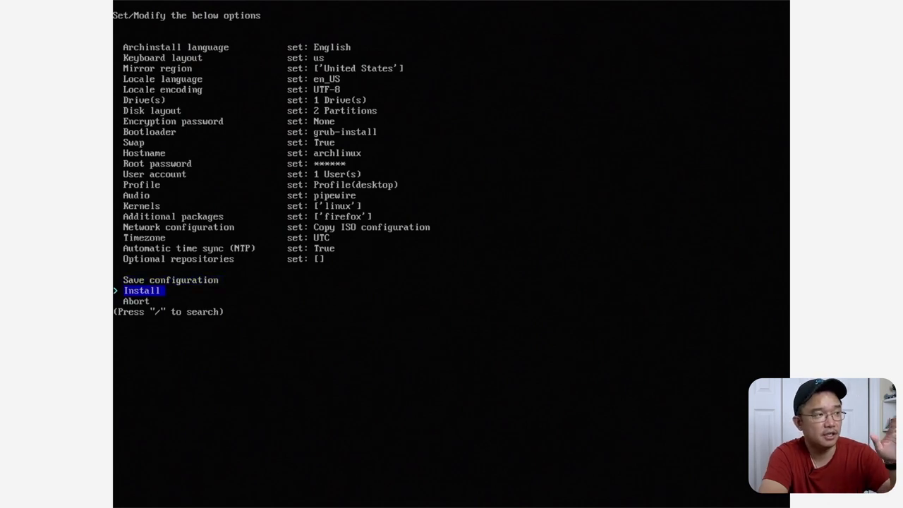
Start the installation, skip the post-install chroot, and reboot the VM with reboot
key("Return")
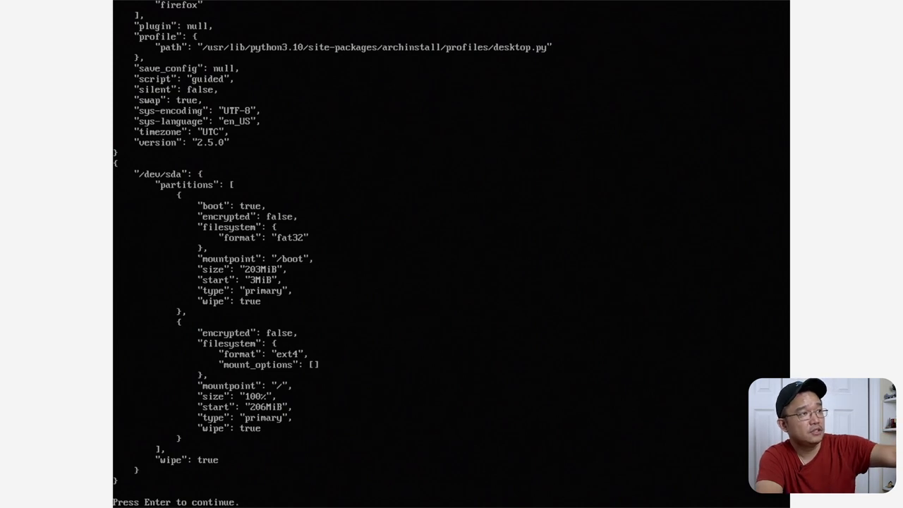
key("Return")
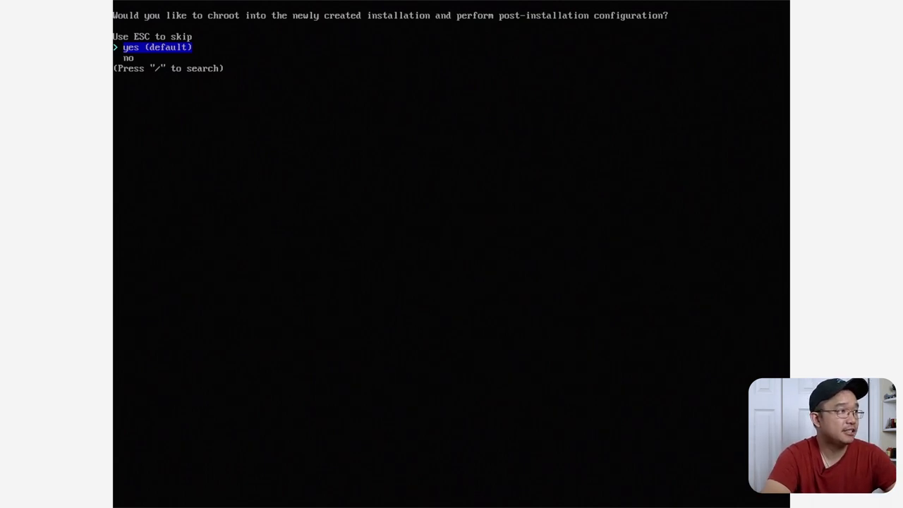
key("Escape")
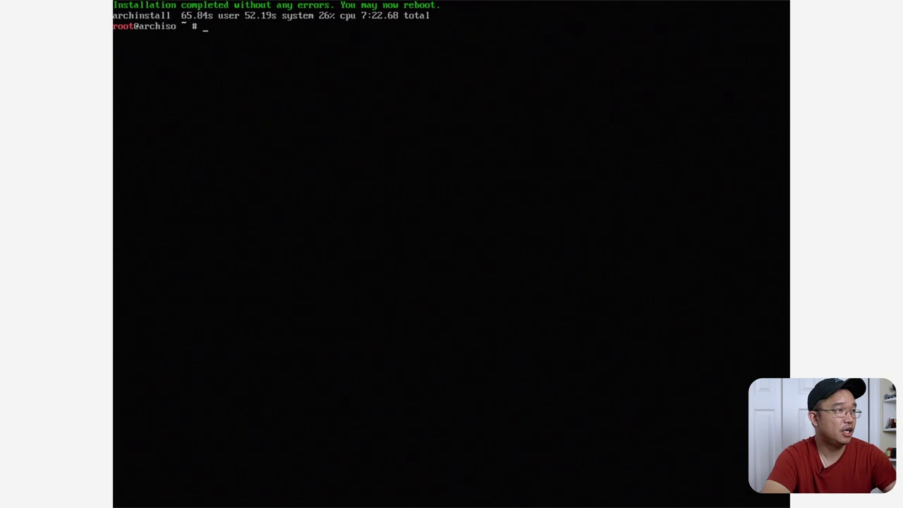
type("reboot")
key("Return")
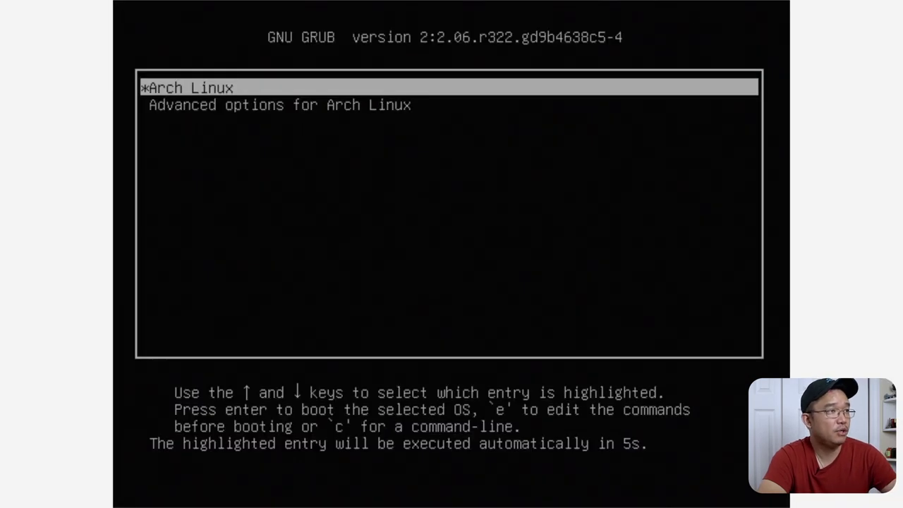
Boot Arch Linux from the GRUB menu into the Xfce desktop
key("Return")
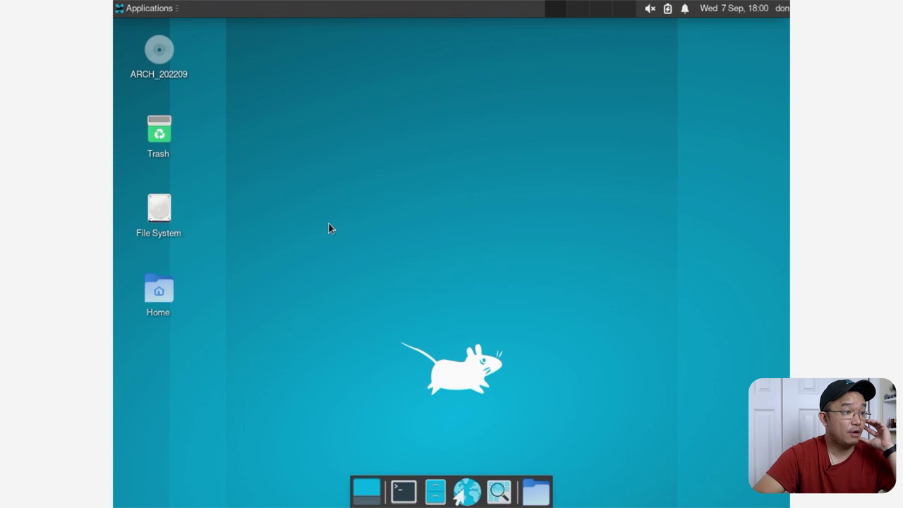
Set the Display resolution to 1920x1080 in Settings Manager, apply it and keep the configuration
left_click(145, 8)
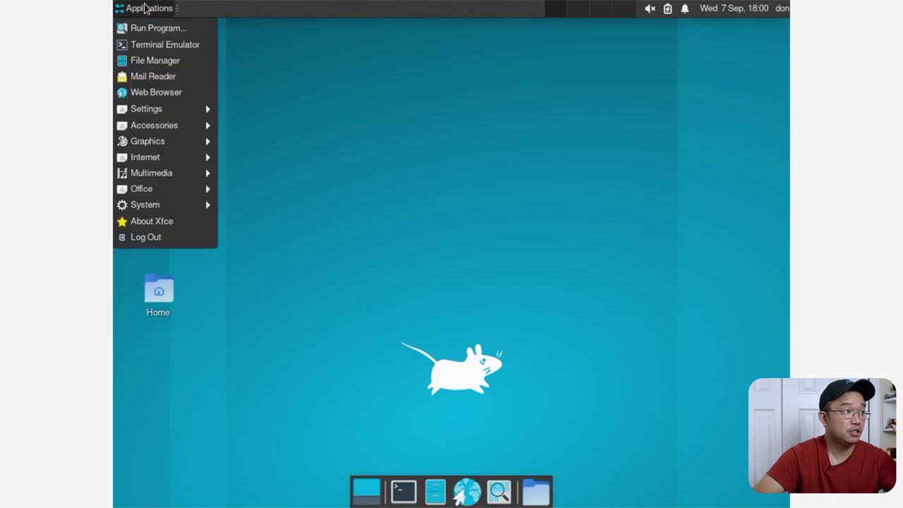
mouse_move(182, 204)
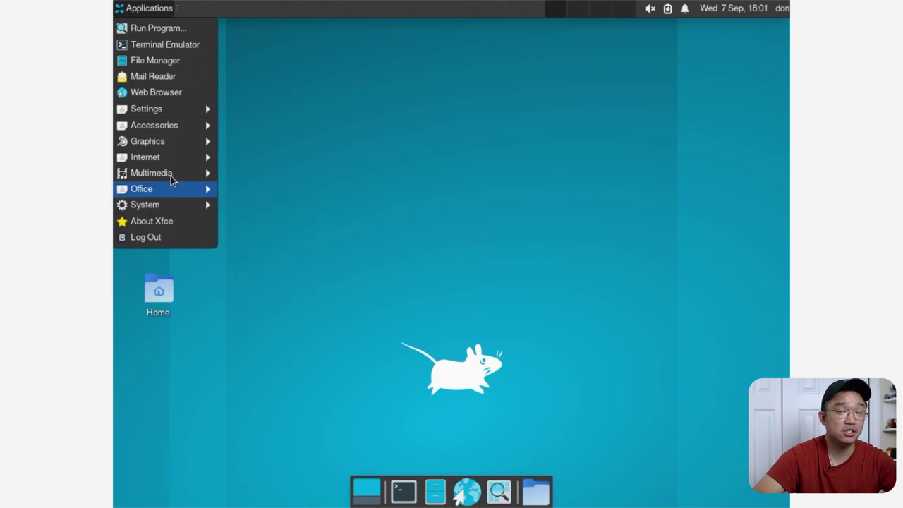
mouse_move(173, 125)
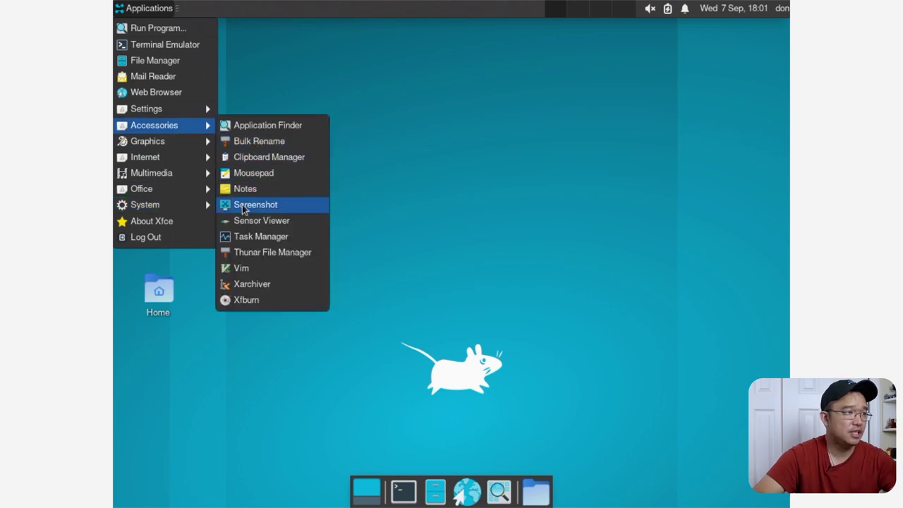
mouse_move(179, 176)
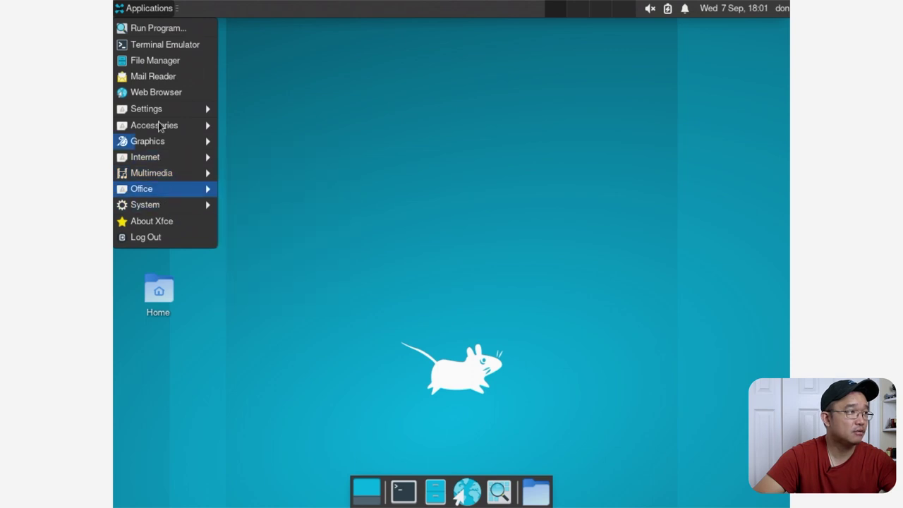
mouse_move(166, 109)
left_click(268, 110)
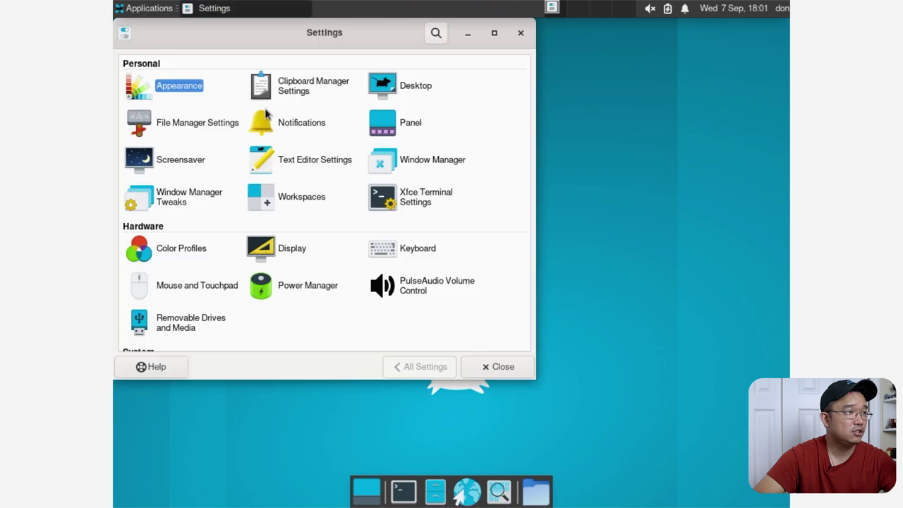
left_click(292, 247)
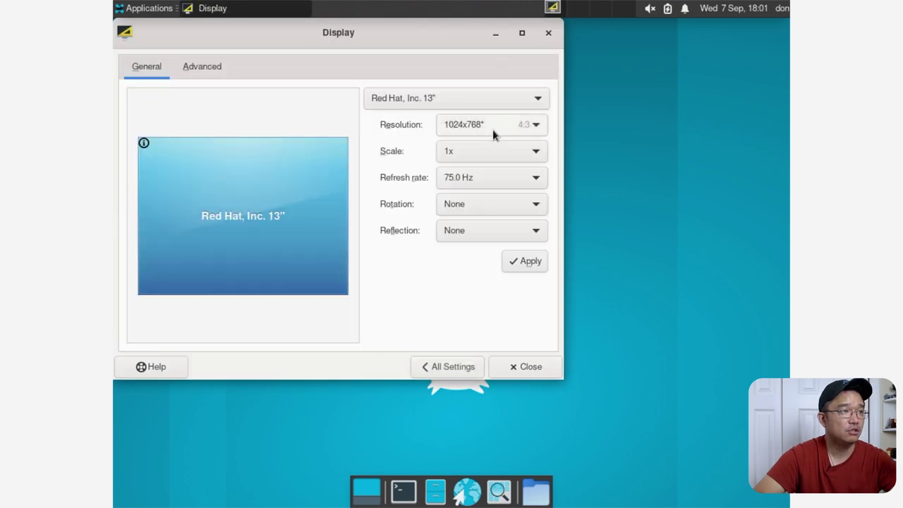
left_click(492, 129)
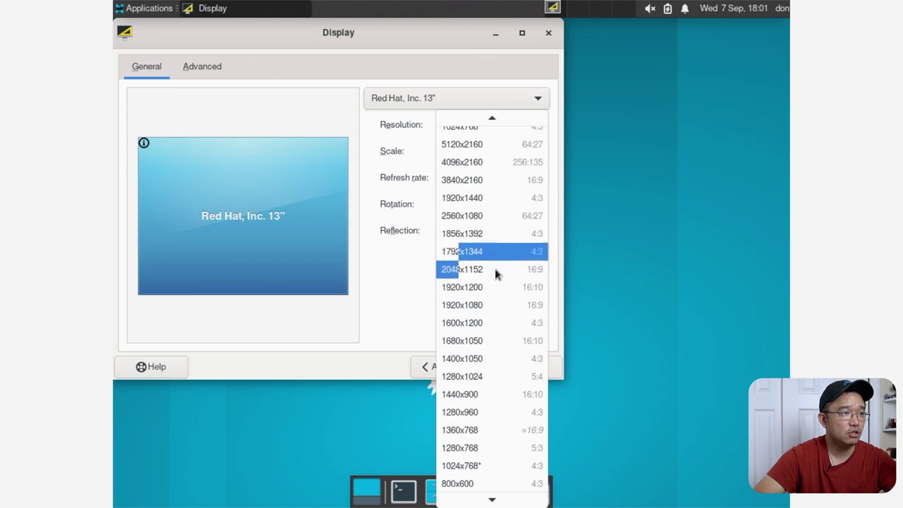
left_click(493, 312)
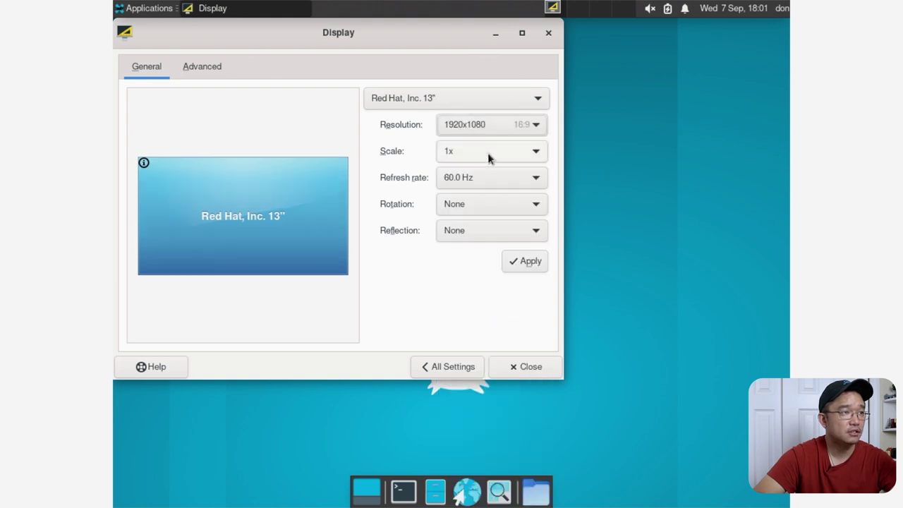
left_click(540, 263)
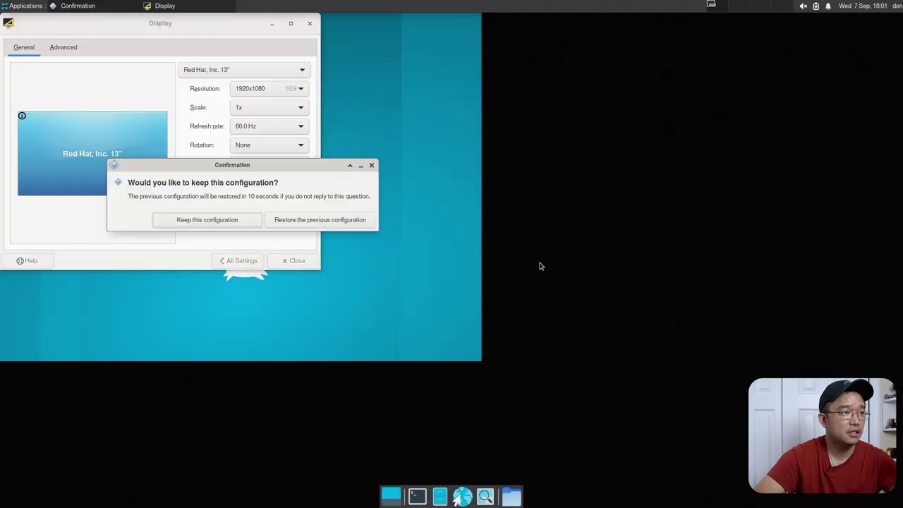
left_click(248, 225)
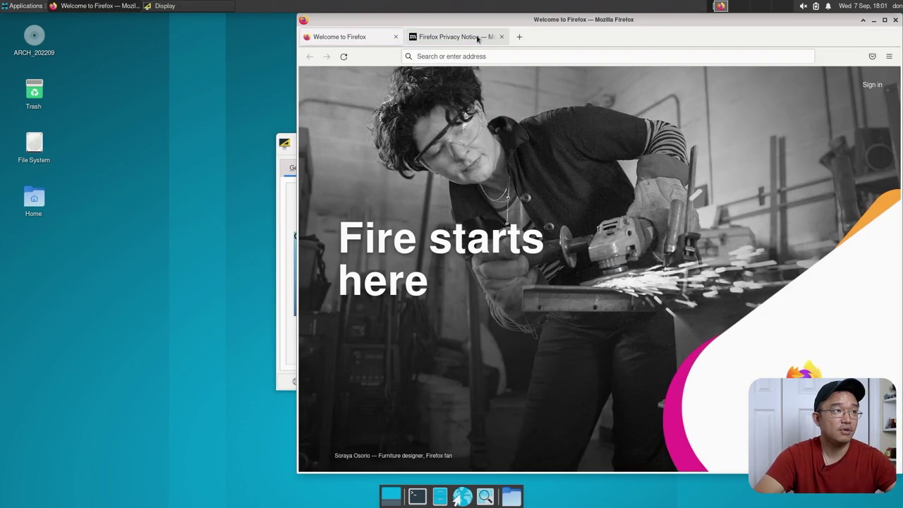
Shrink and close the Firefox welcome window, then close the Display settings
left_click_drag(418, 16, 179, 33)
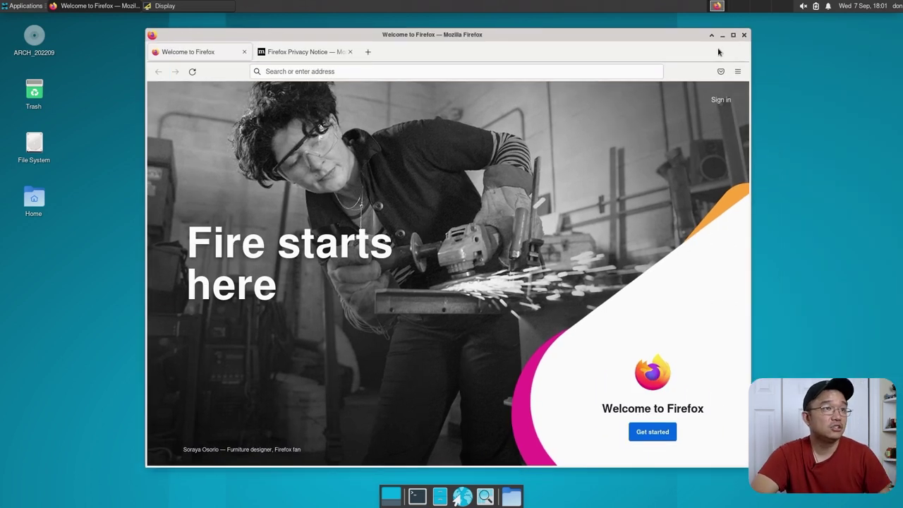
left_click(743, 34)
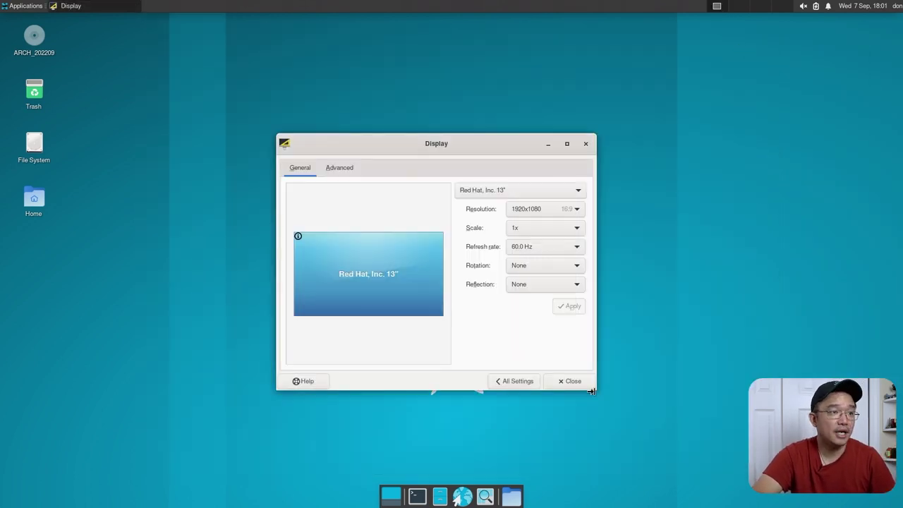
left_click(554, 382)
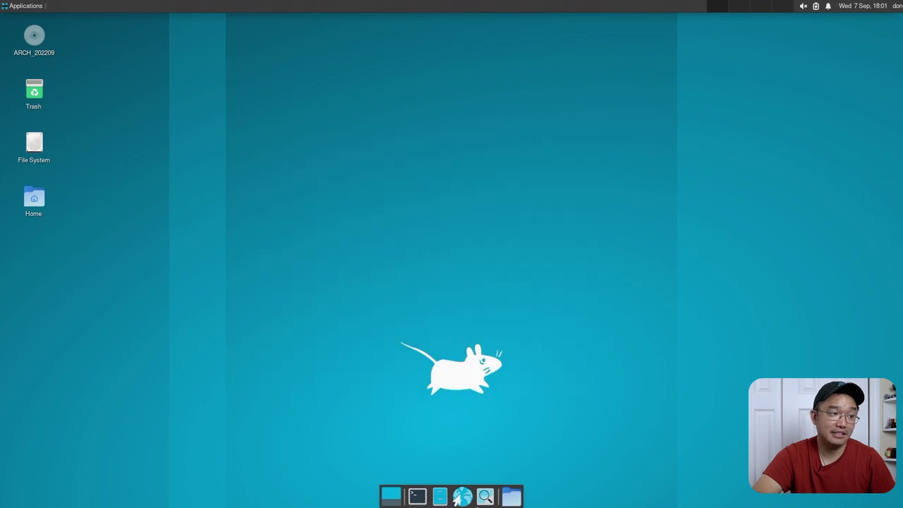
Open a terminal and try running neofetch
left_click(417, 498)
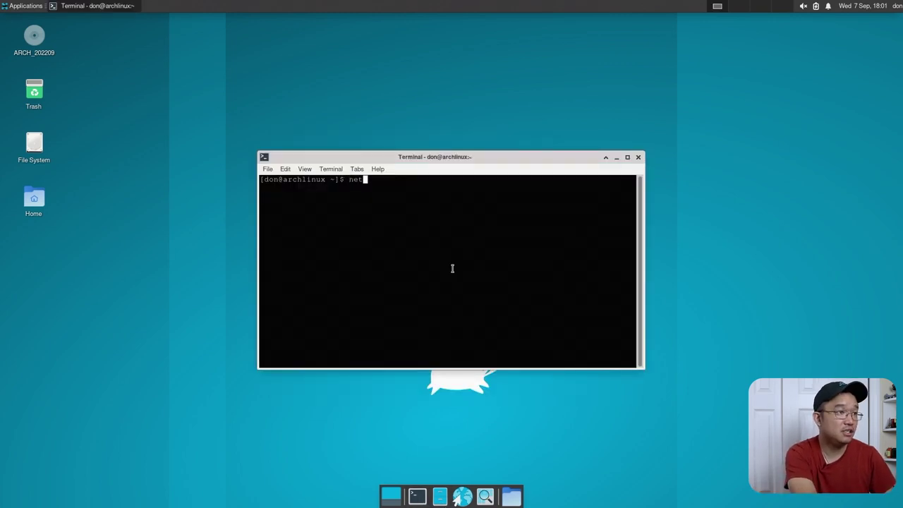
type("neofetch")
key("Return")
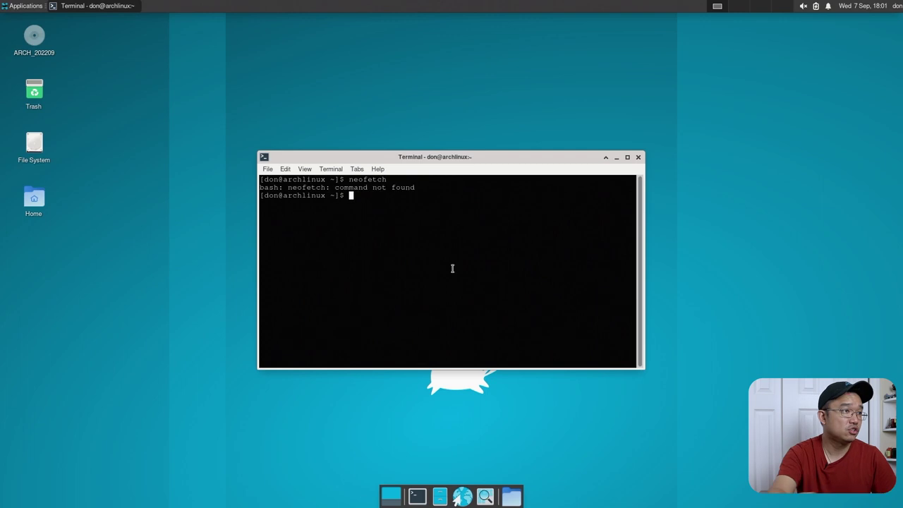
Install neofetch with sudo pacman -Syu neofetch, then run neofetch to show system info
type("sud")
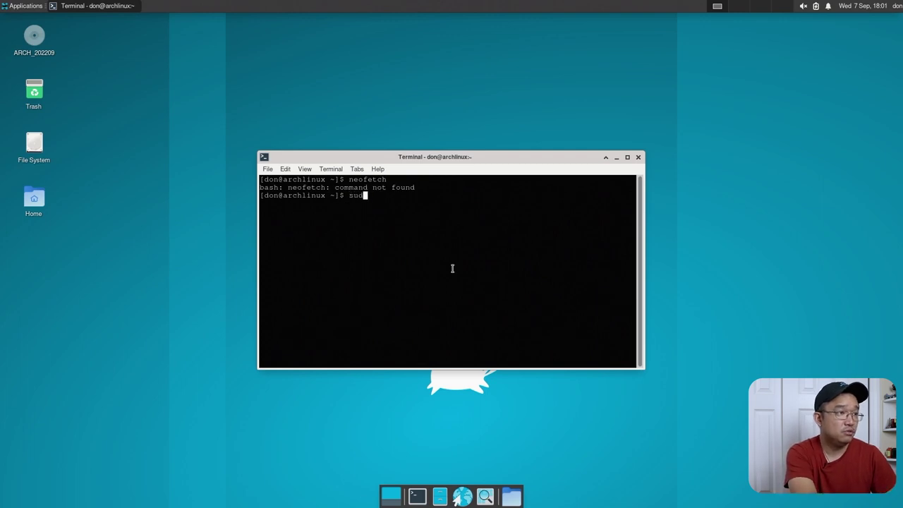
type("o pacman")
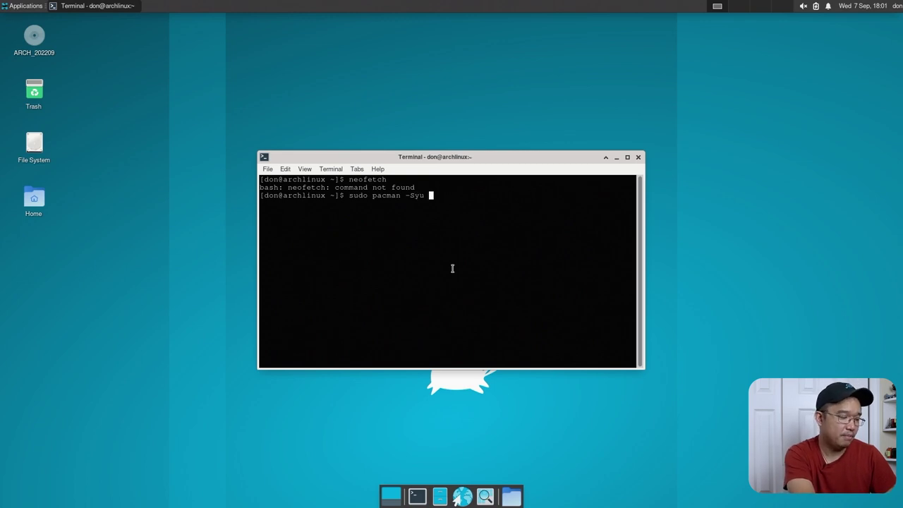
type("-Syu neofet")
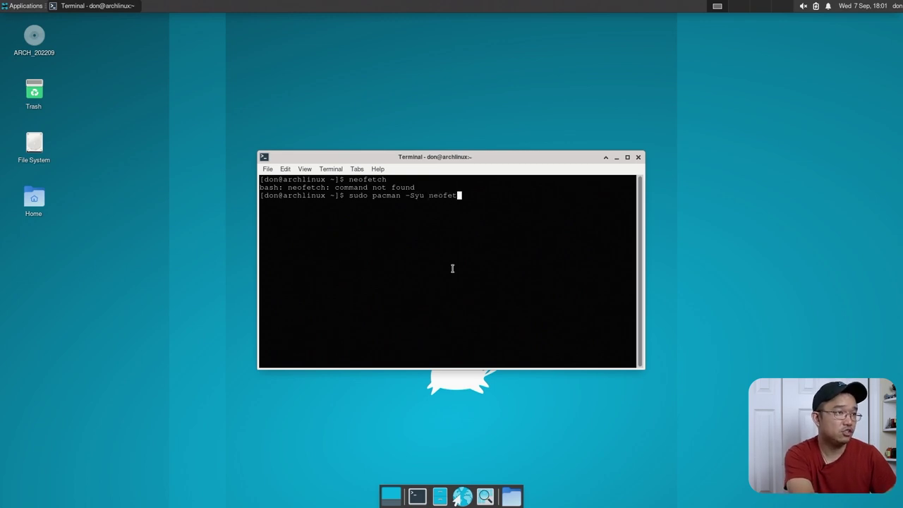
type("ch")
key("Return")
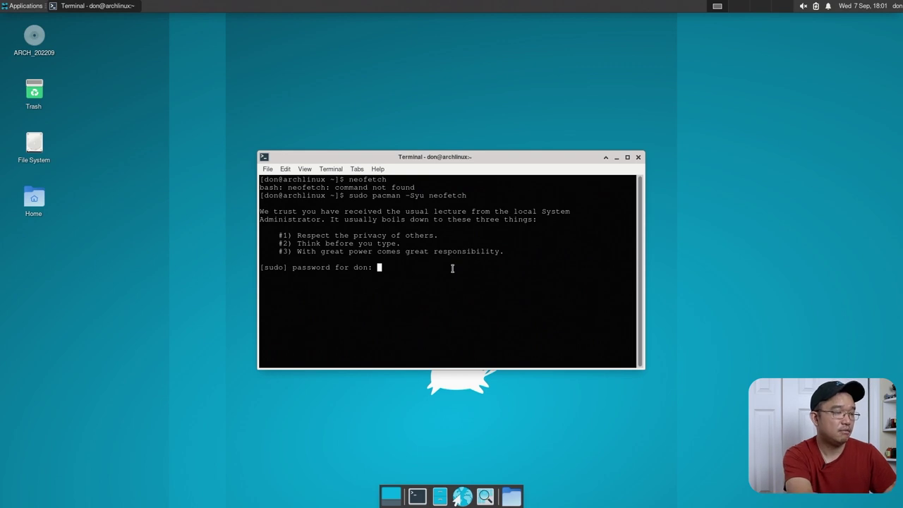
key("Return")
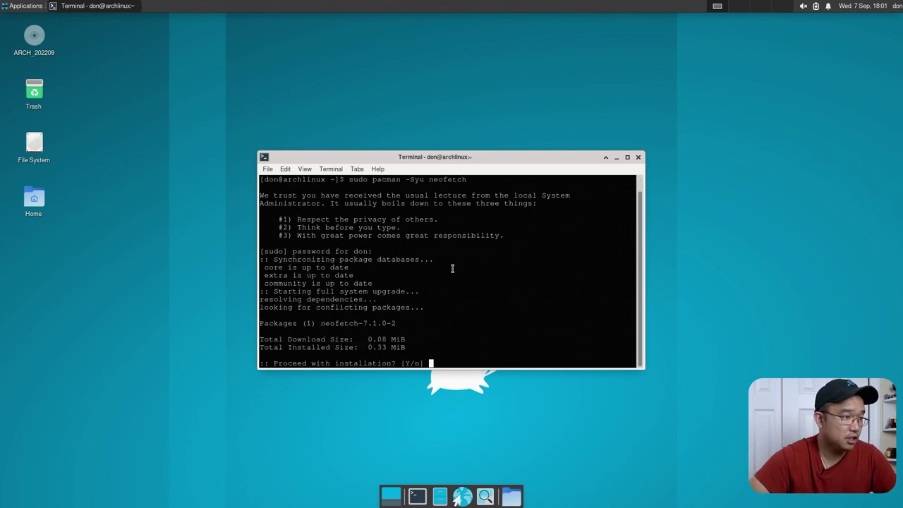
key("Return")
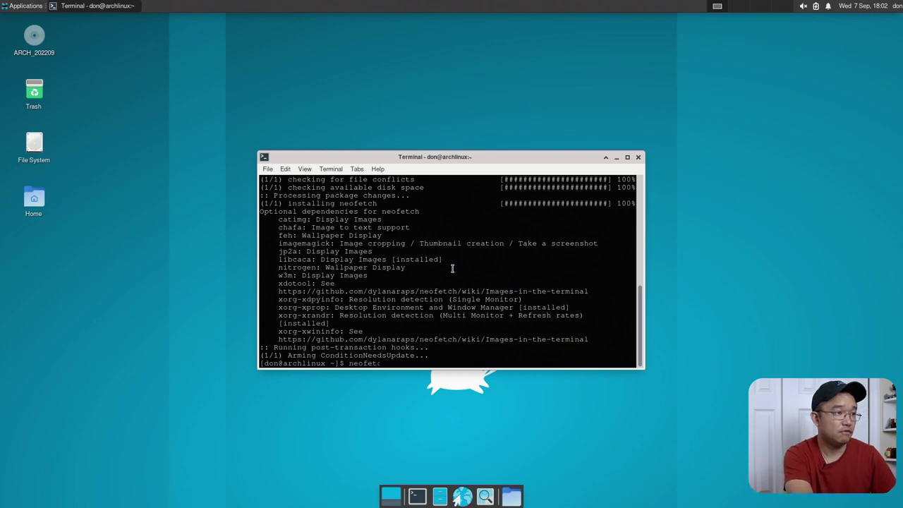
key("Return")
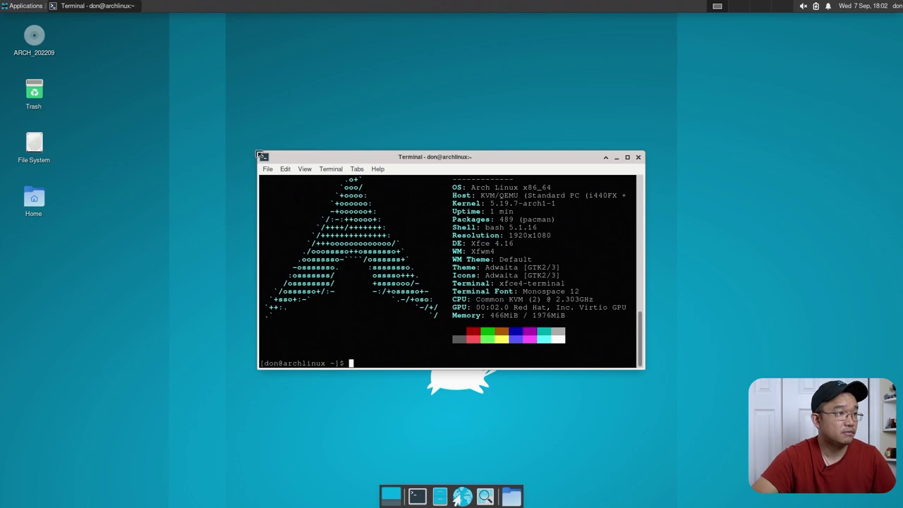
left_click_drag(259, 154, 162, 82)
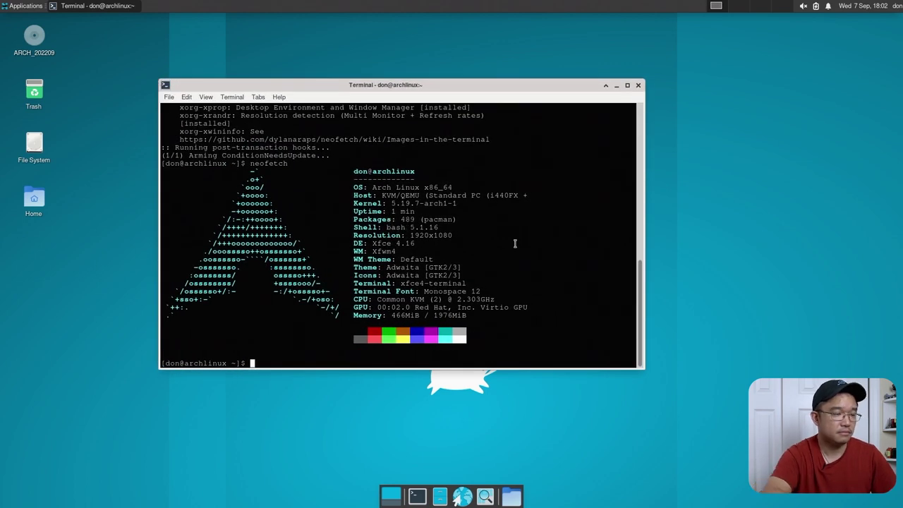
Rerun neofetch, then ping google.com and stop it after 2 packets with 0% loss
key("Up")
key("Return")
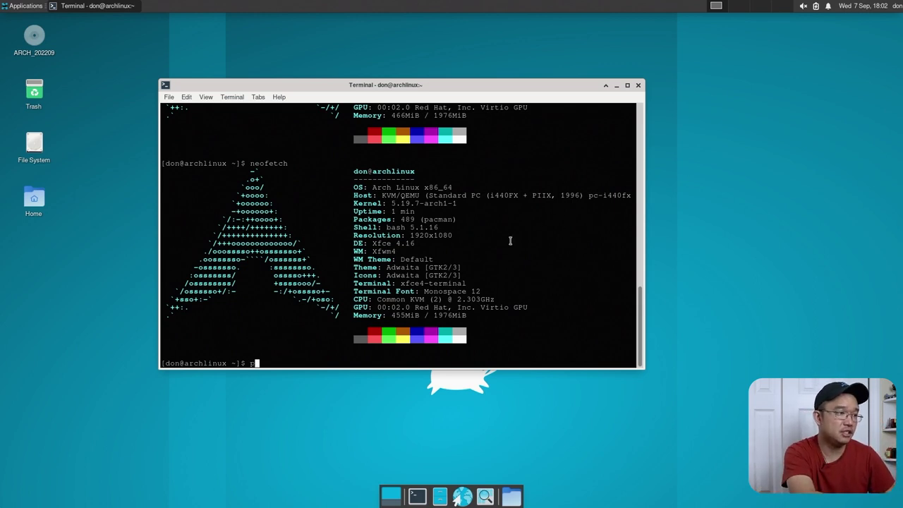
type("ing google.com")
key("Return")
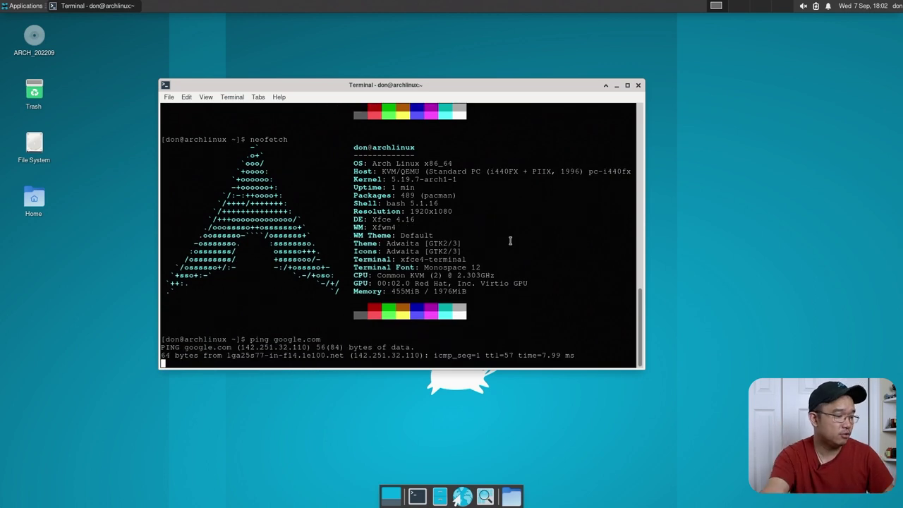
key("ctrl+c")
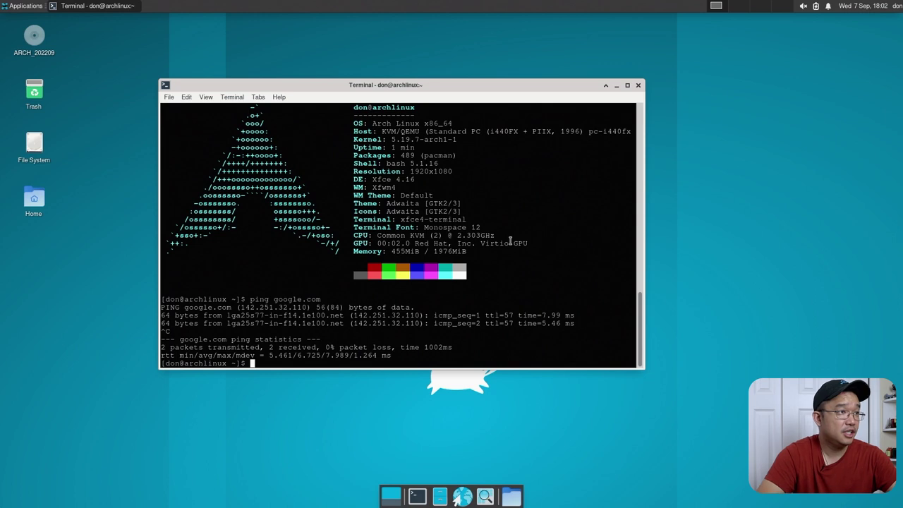
triple_click(392, 143)
left_click(427, 143)
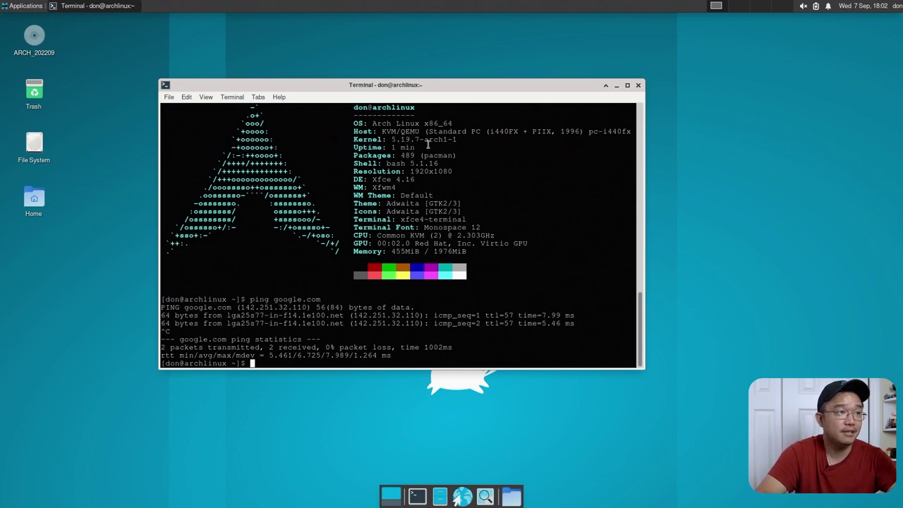